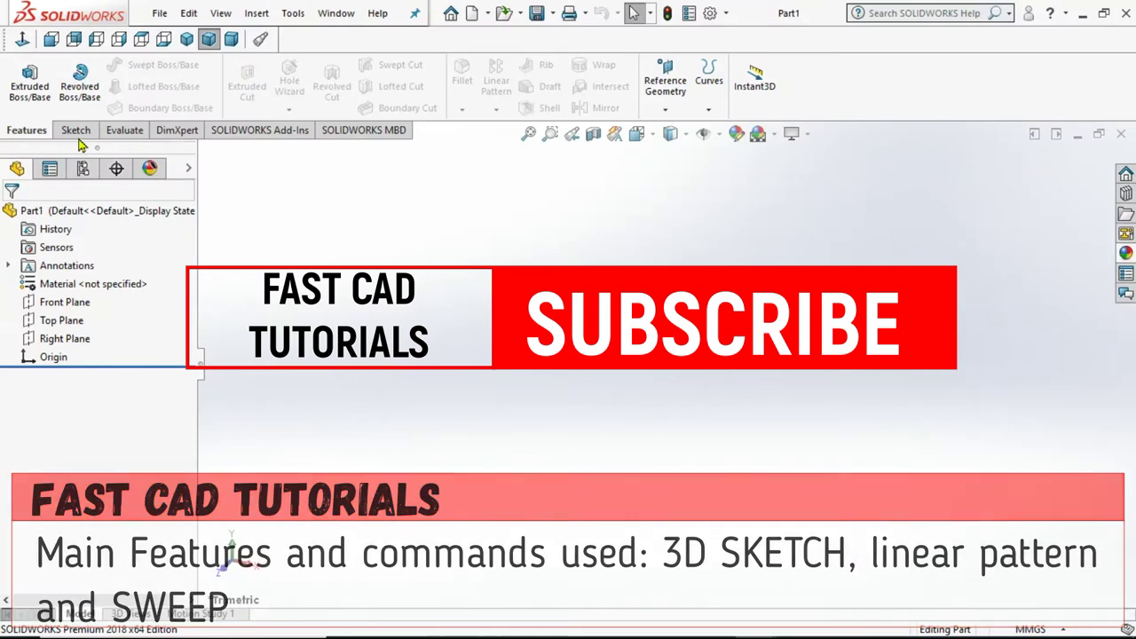
- Reveal the 3D Sketch option in the Sketch tab's Sketch dropdown
left_click(75, 130)
left_click(23, 110)
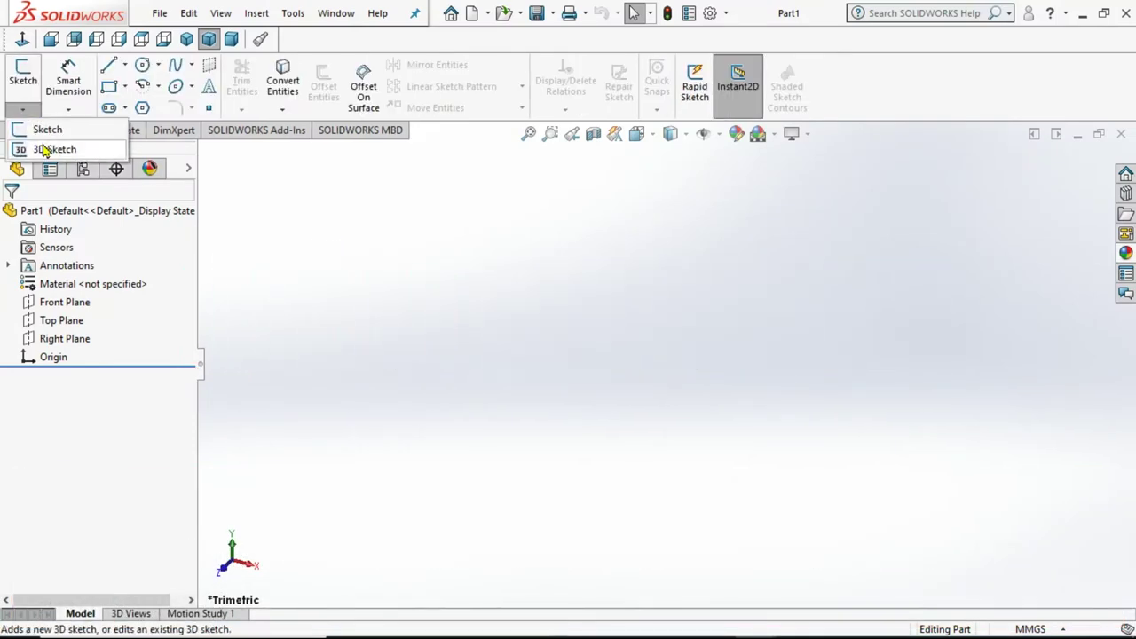
- Start a 3D sketch and draw a line from the origin along X, then a short drop
left_click(49, 149)
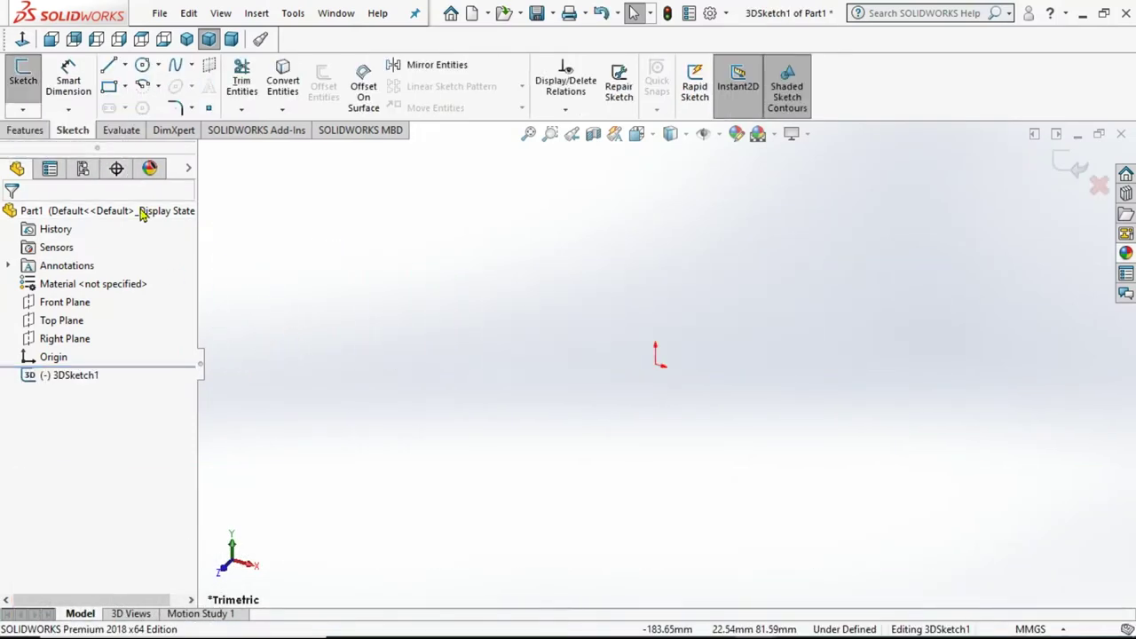
left_click(658, 366)
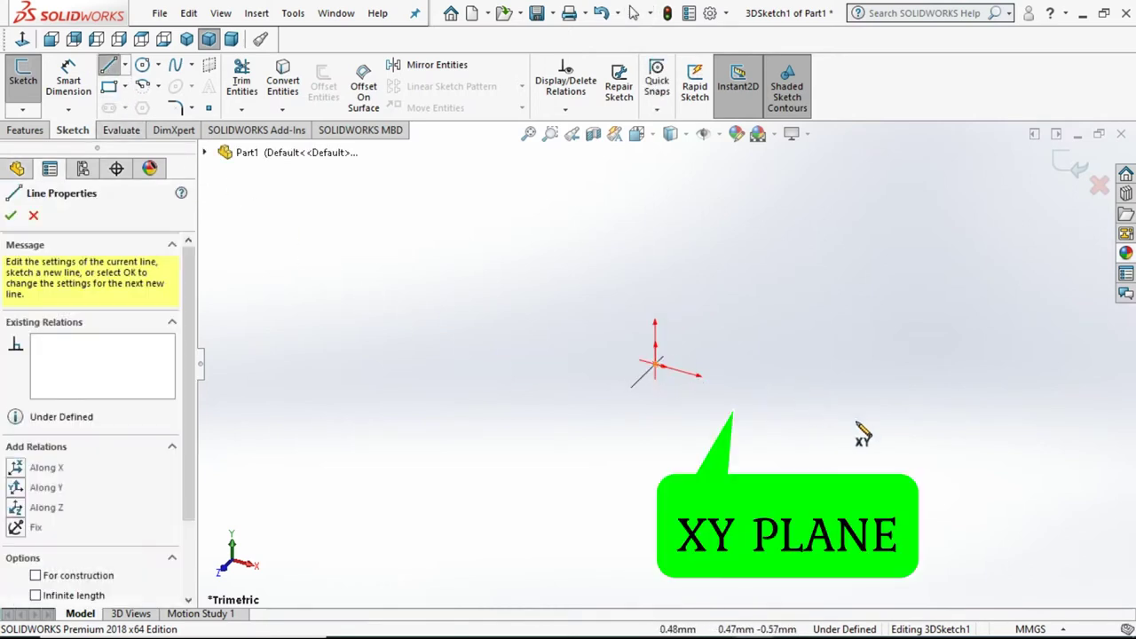
double_click(903, 432)
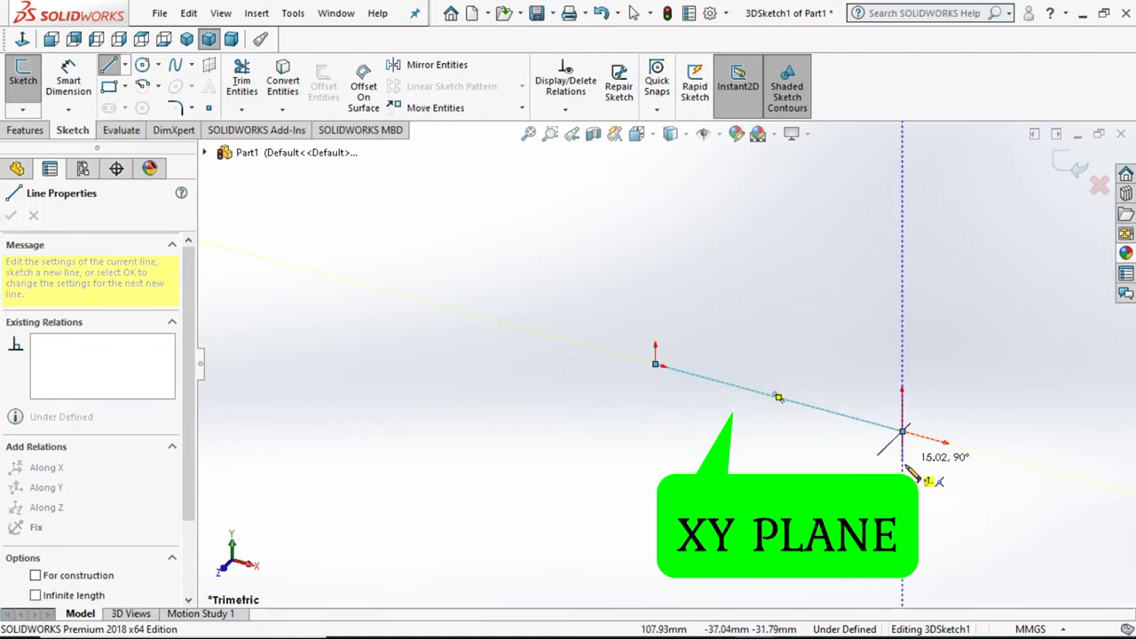
left_click(930, 493)
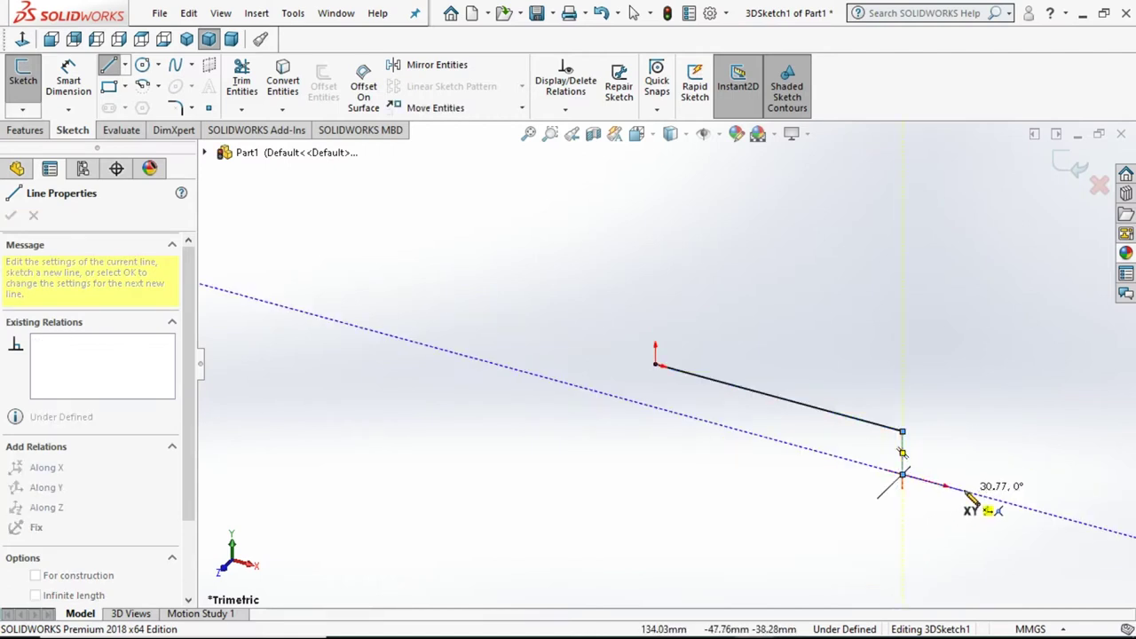
left_click(903, 475)
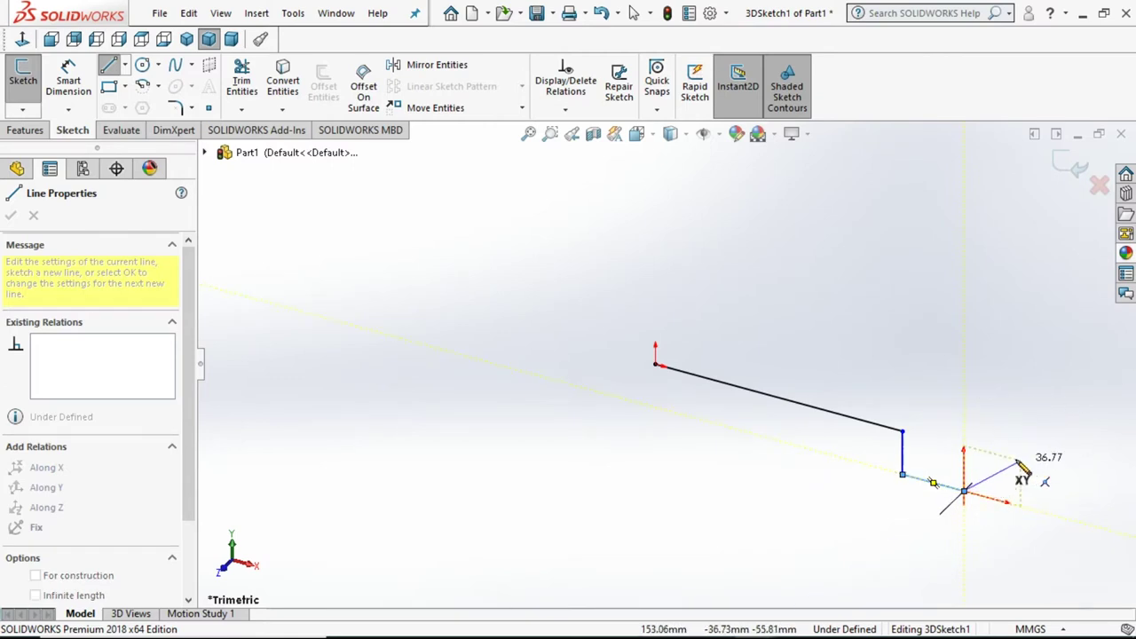
middle_click_drag(949, 477, 944, 487)
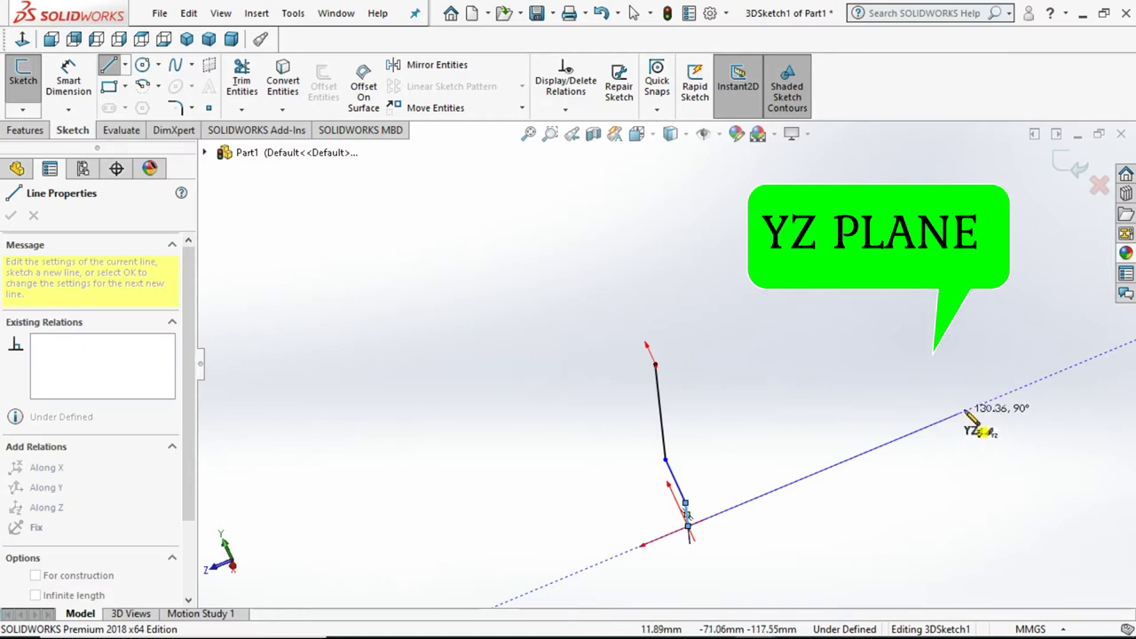
- Add the next rod segment along Z and orbit toward a front-facing angle
left_click(969, 412)
mouse_move(964, 399)
middle_mouse_down()
mouse_move(858, 467)
mouse_move(873, 492)
middle_mouse_up()
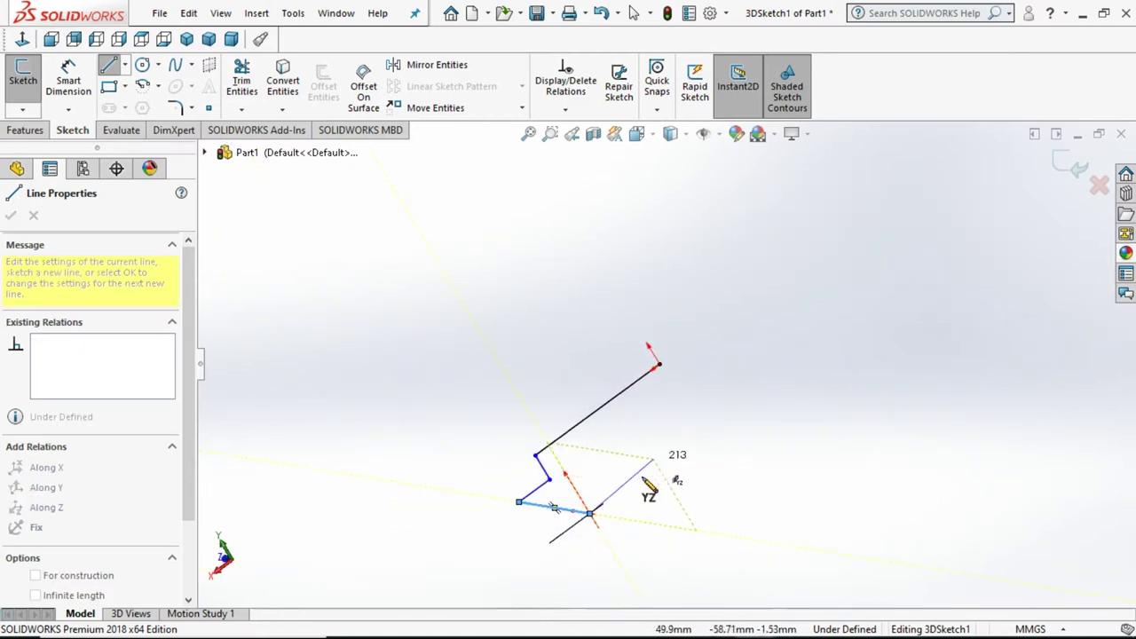
middle_click_drag(635, 513, 633, 515)
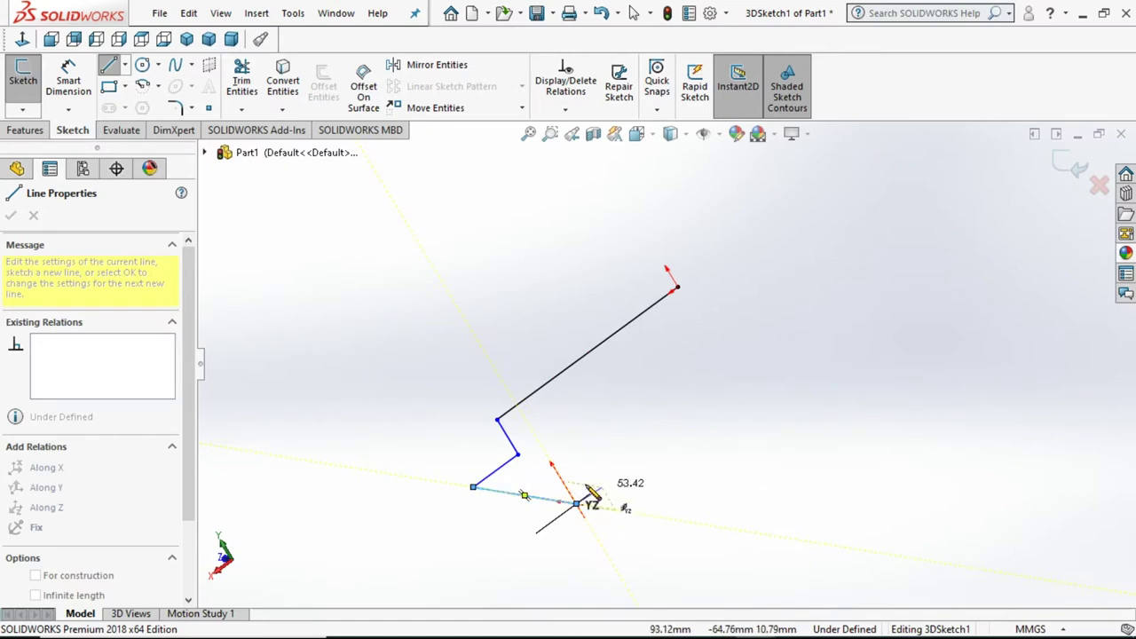
mouse_move(621, 473)
middle_mouse_down()
mouse_move(630, 505)
mouse_move(616, 474)
mouse_move(628, 493)
middle_mouse_up()
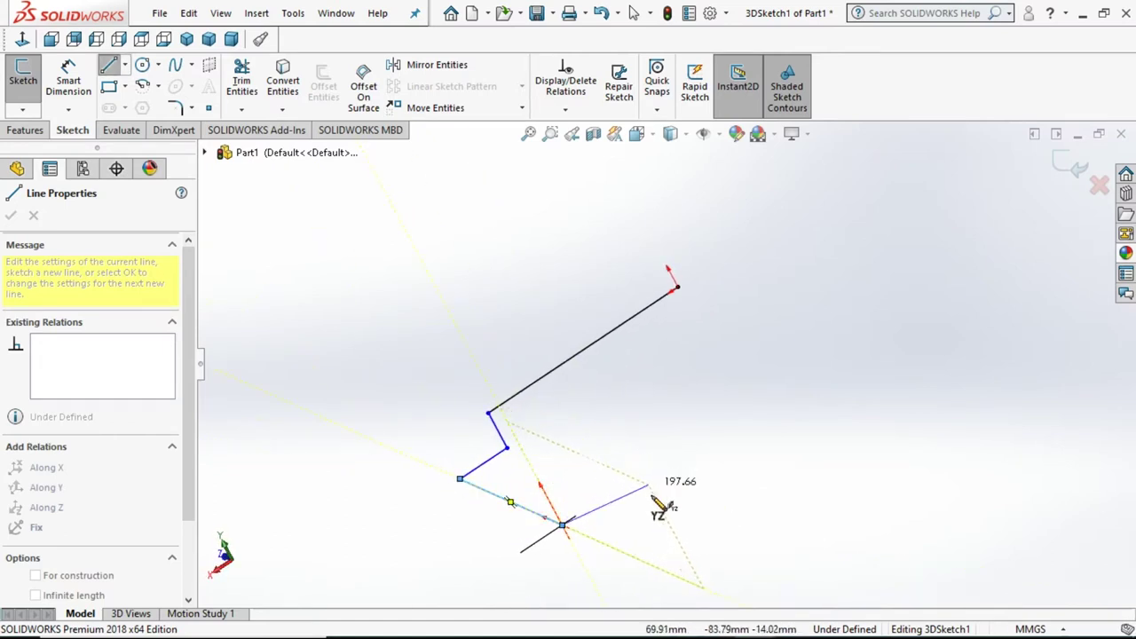
mouse_move(637, 502)
middle_mouse_down()
mouse_move(612, 353)
mouse_move(733, 487)
mouse_move(672, 397)
mouse_move(640, 456)
mouse_move(609, 462)
middle_mouse_up()
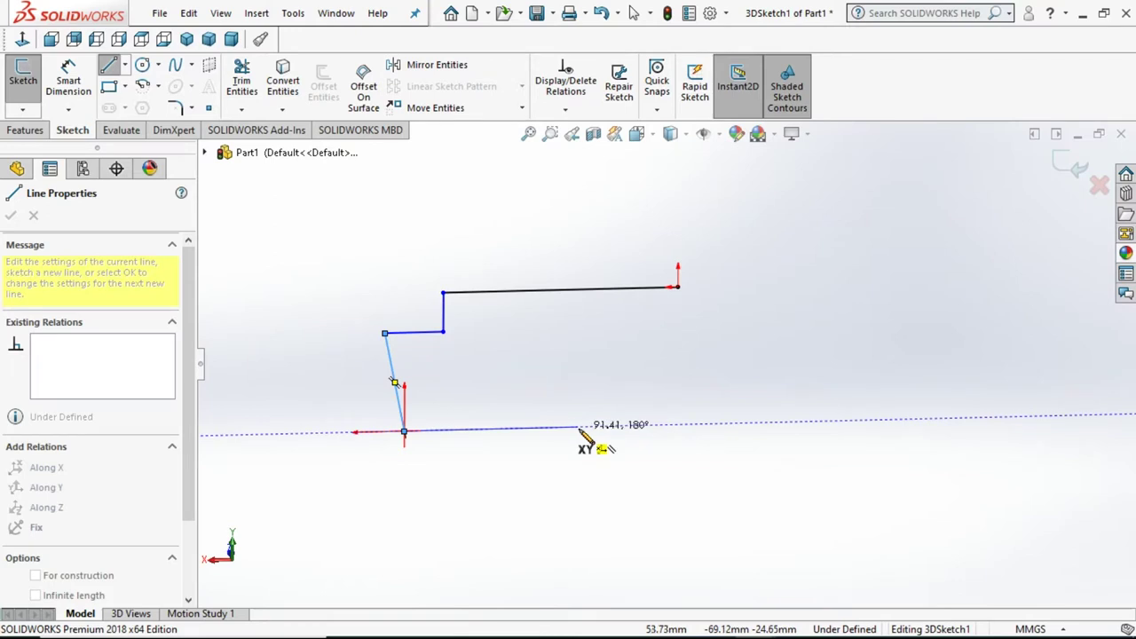
- Draw the short horizontal, short rise and long horizontal segments to finish the path
left_click(460, 431)
left_click(460, 380)
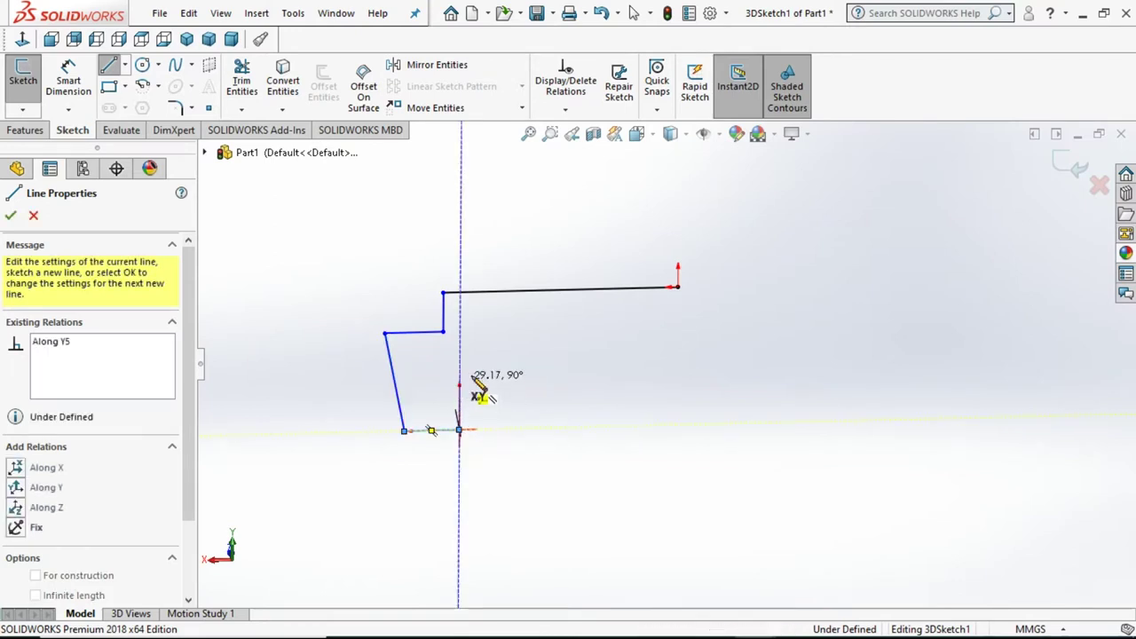
left_click(701, 373)
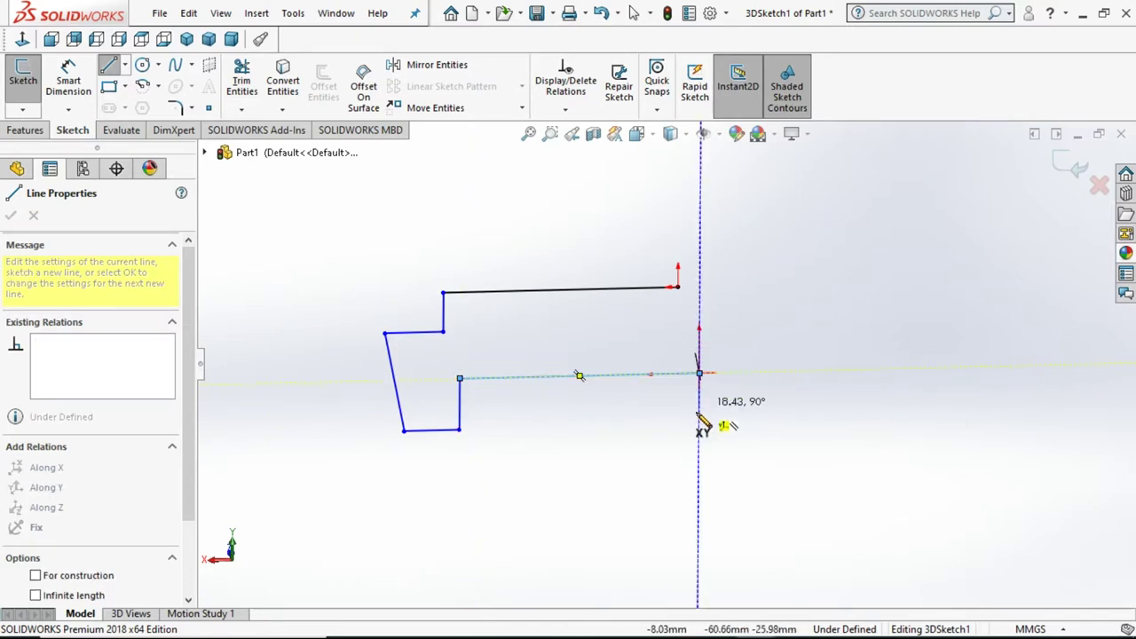
key("Escape")
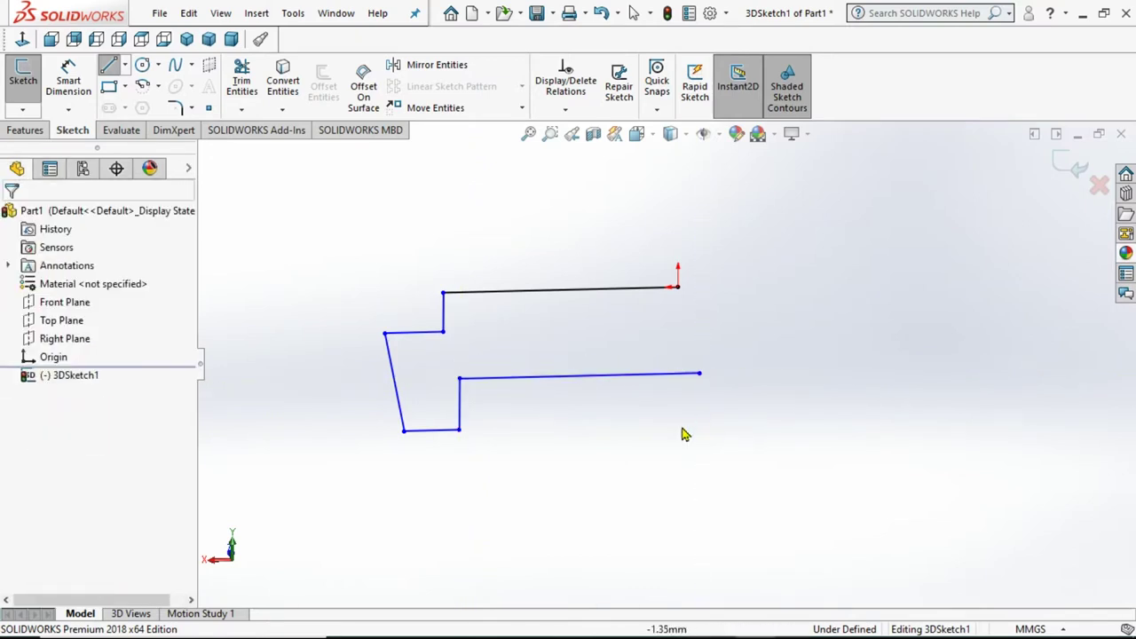
- Orbit the bent path to an angled view and activate Smart Dimension
mouse_move(337, 412)
middle_mouse_down()
mouse_move(361, 272)
mouse_move(522, 432)
middle_mouse_up()
mouse_move(837, 383)
middle_mouse_down()
mouse_move(893, 296)
mouse_move(925, 311)
mouse_move(867, 349)
mouse_move(878, 345)
middle_mouse_up()
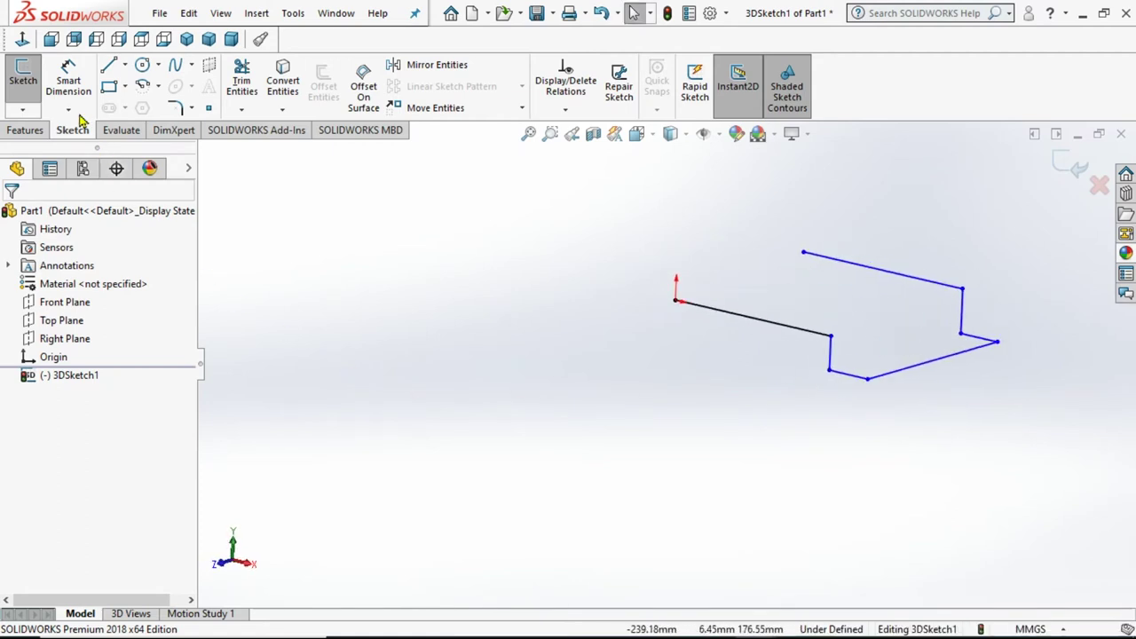
left_click(68, 88)
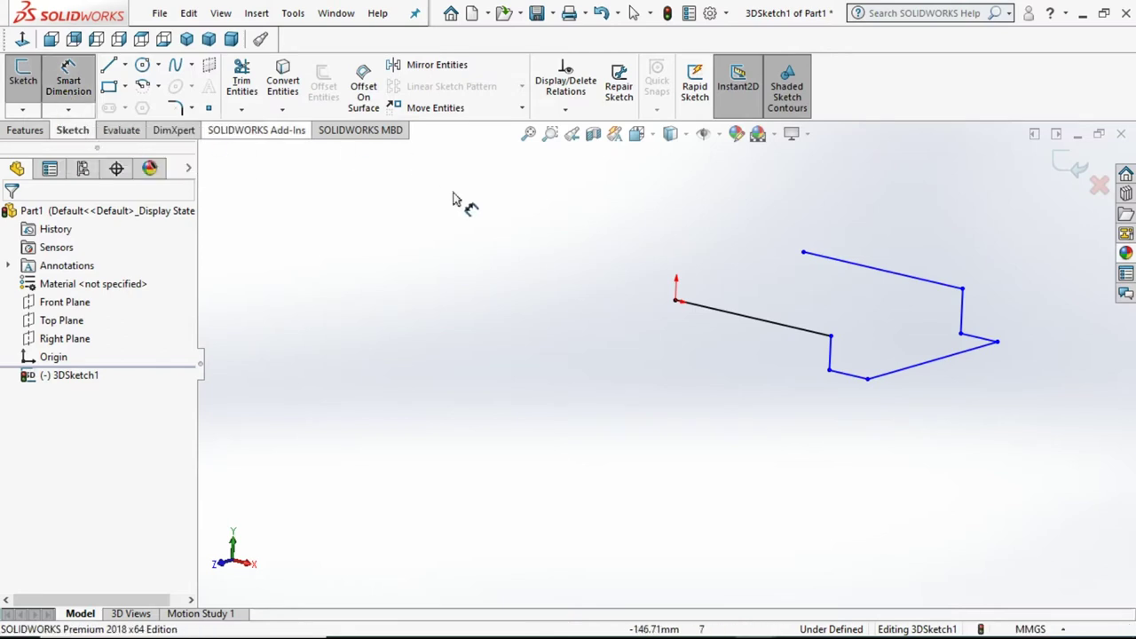
- Dimension the first rod segment to 135 mm
left_click(736, 364)
left_click(741, 370)
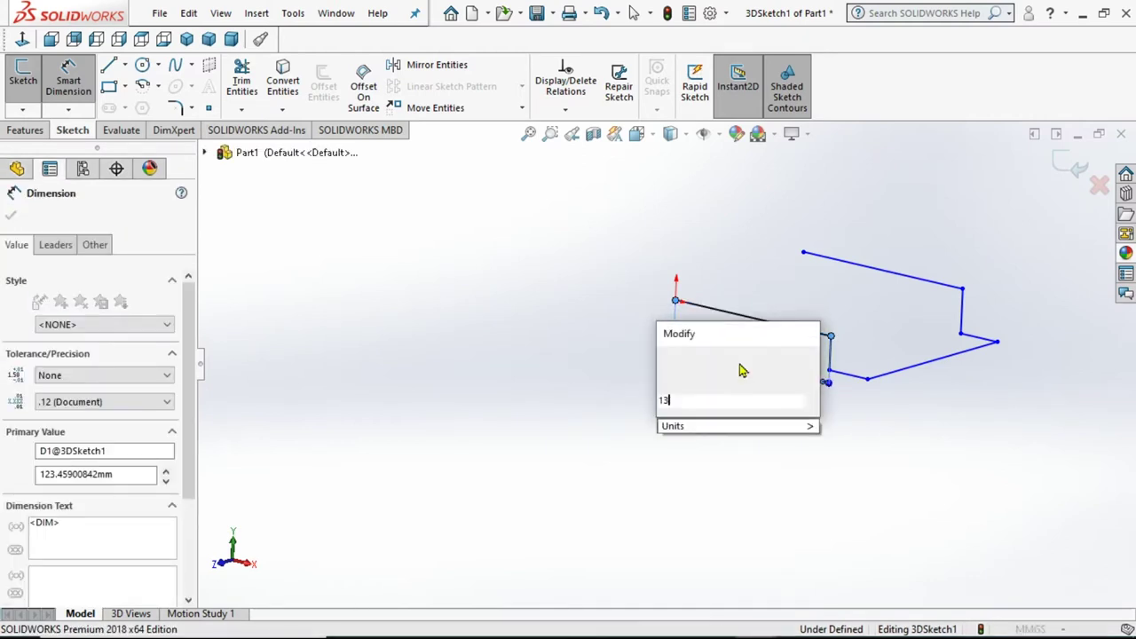
type("135")
key("Return")
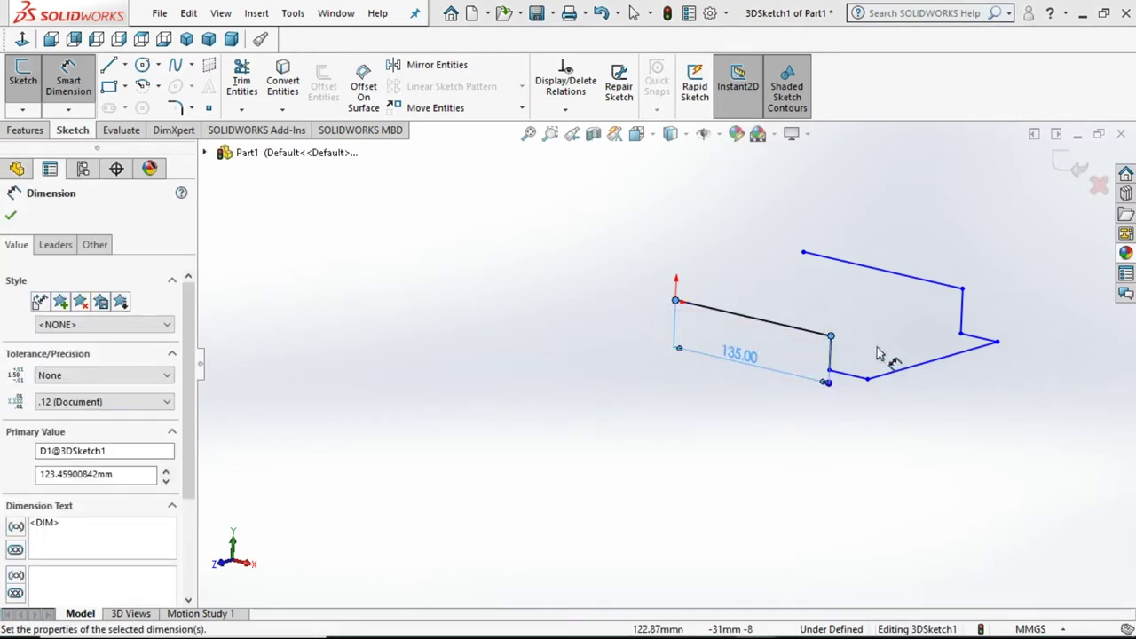
- Dimension the next two short segments to 15 mm each
scroll(845, 381, "down", 2)
scroll(852, 373, "down", 2)
scroll(803, 383, "down", 2)
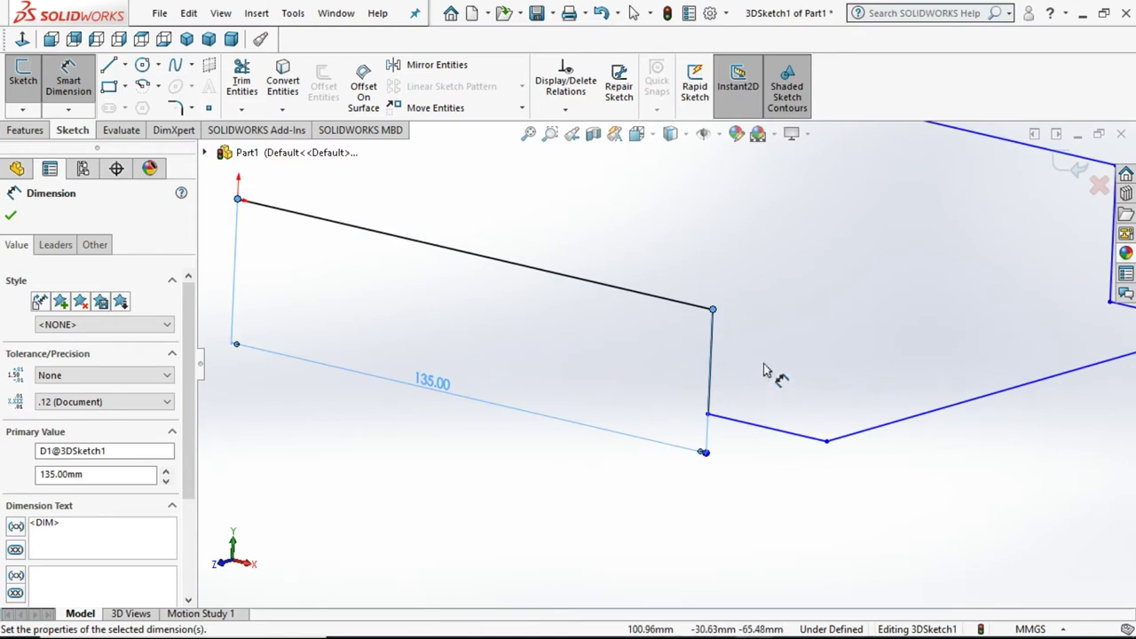
left_click(672, 355)
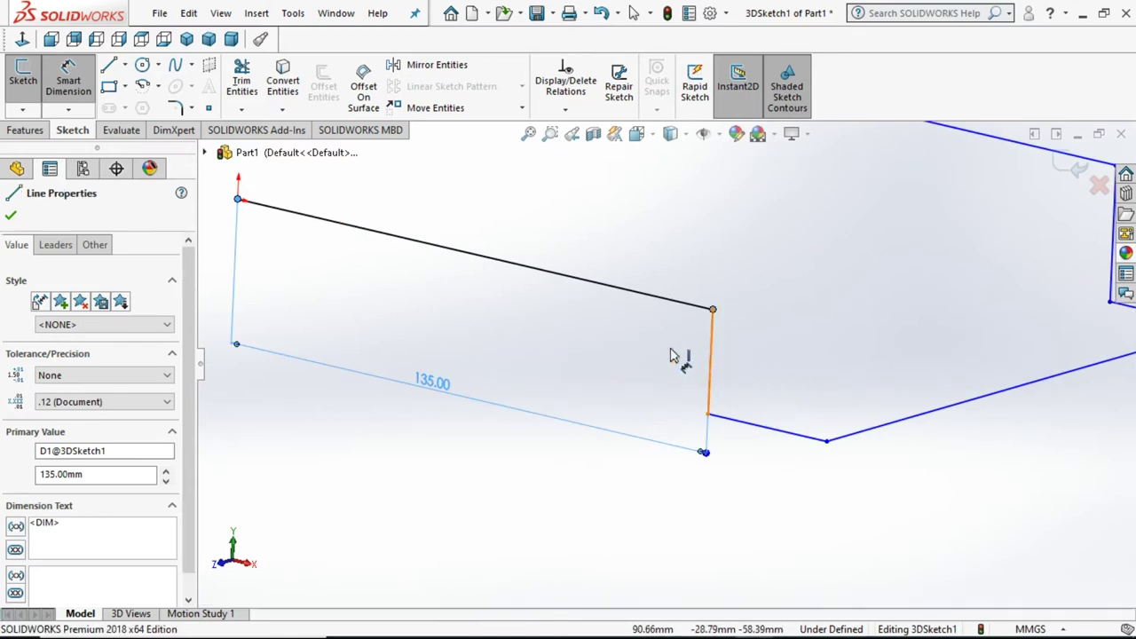
left_click(672, 355)
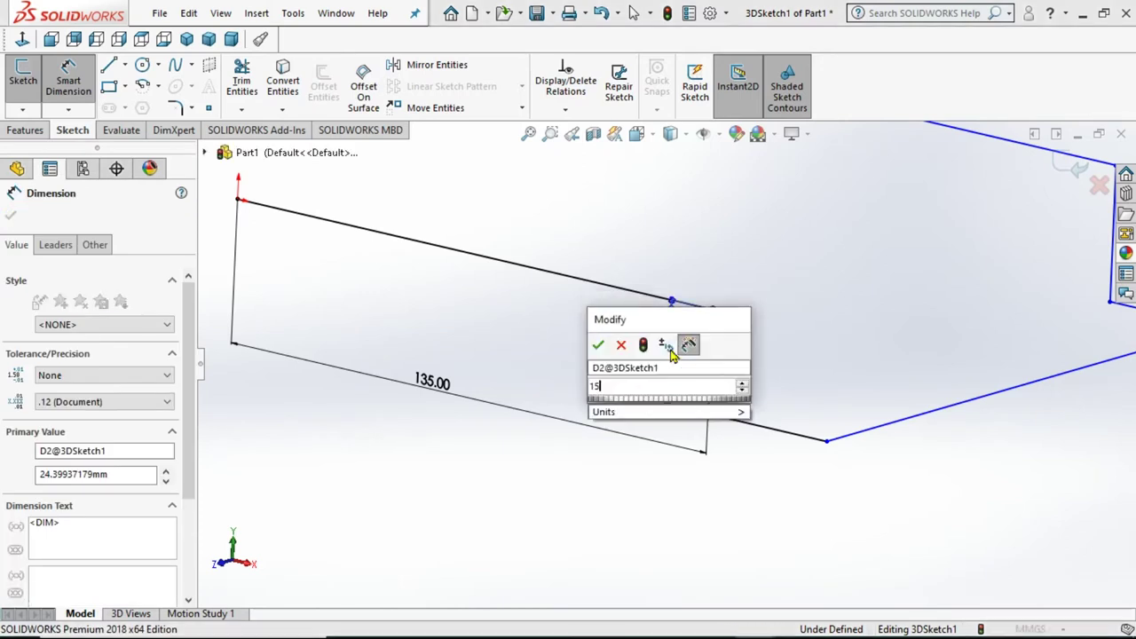
type("15")
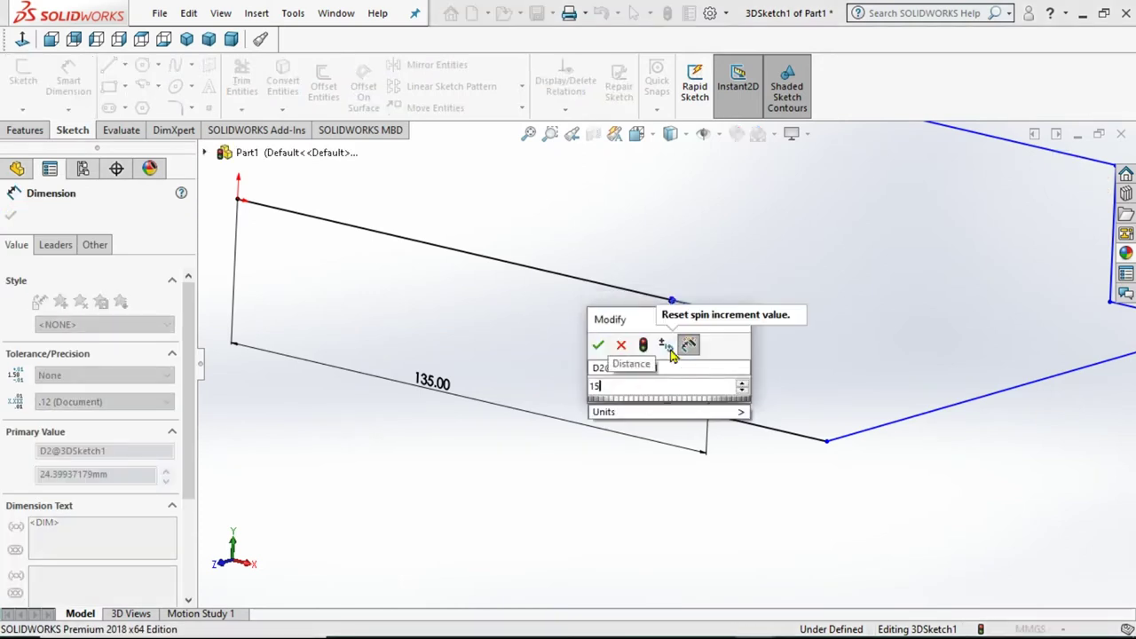
key("Return")
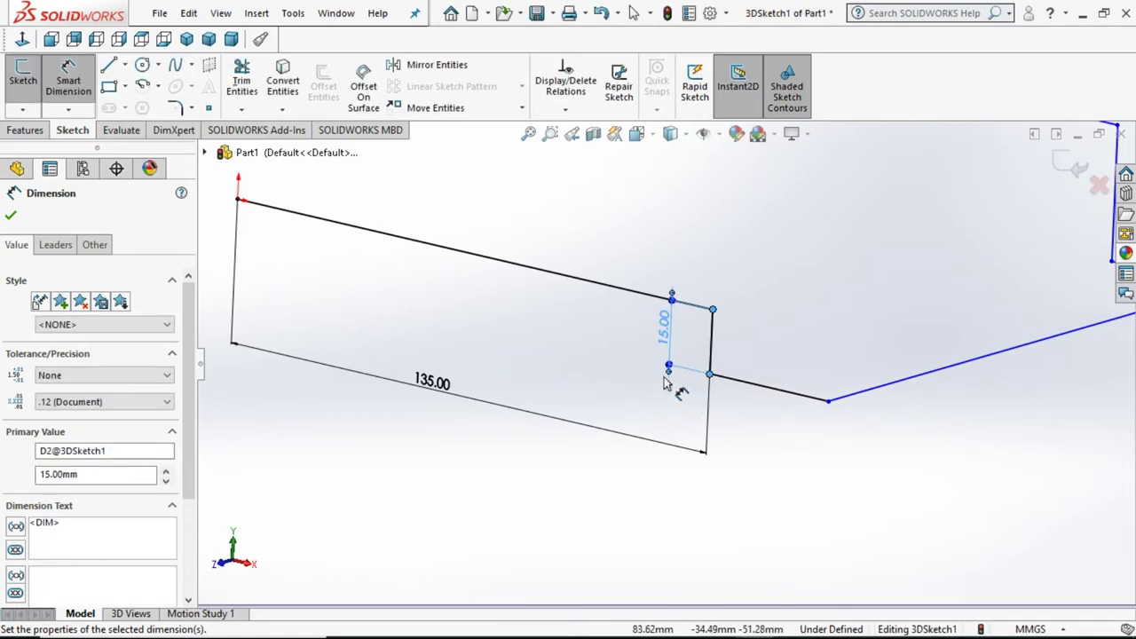
left_click(765, 393)
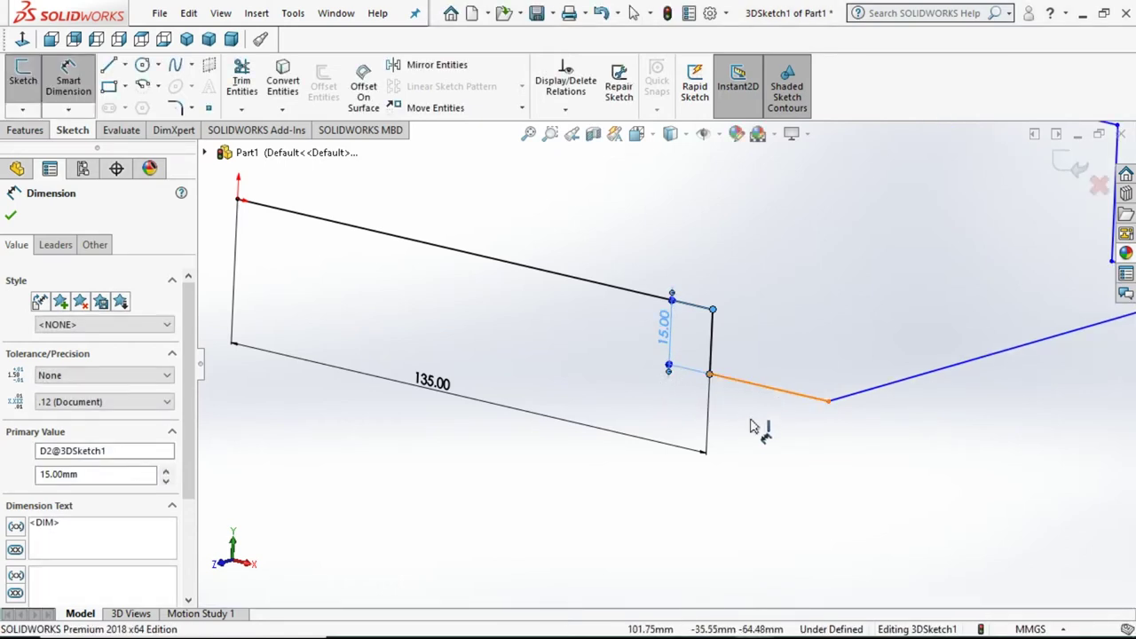
left_click(746, 440)
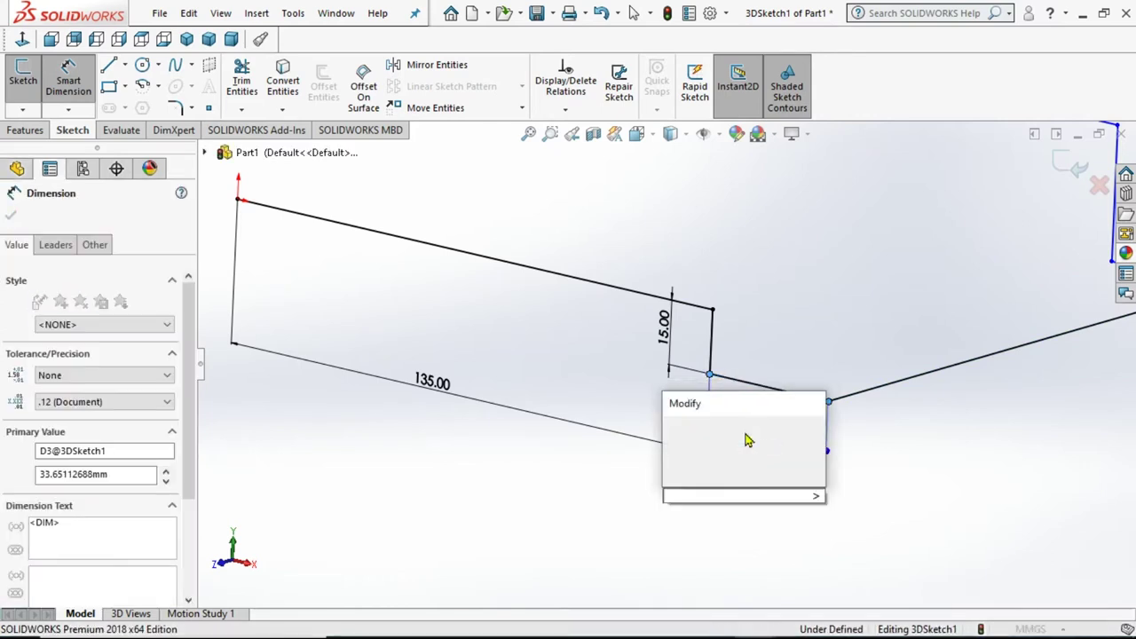
type("15")
key("Return")
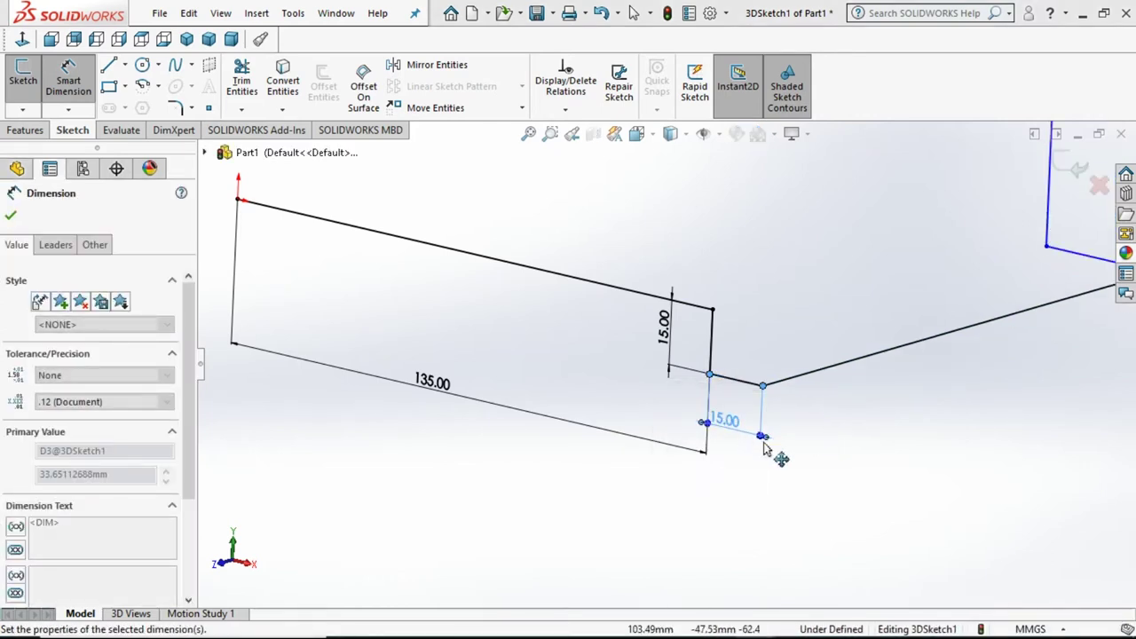
- Place a length dimension on the long segment, currently reading 147.07
mouse_move(826, 451)
middle_mouse_down()
mouse_move(799, 436)
mouse_move(786, 393)
middle_mouse_up()
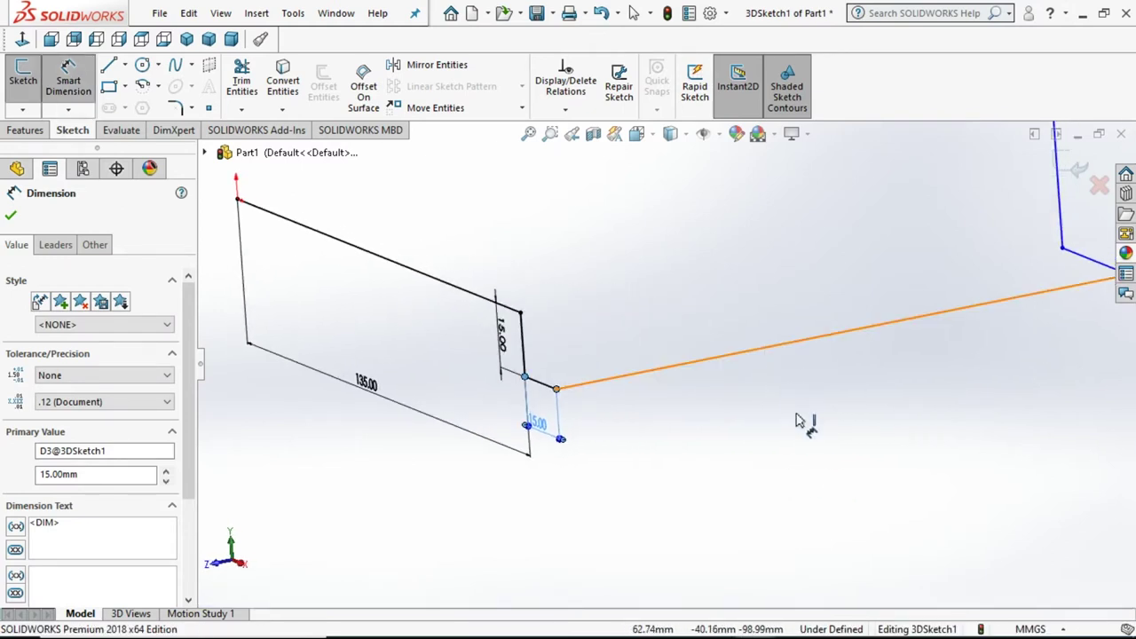
left_click(798, 419)
left_click(798, 424)
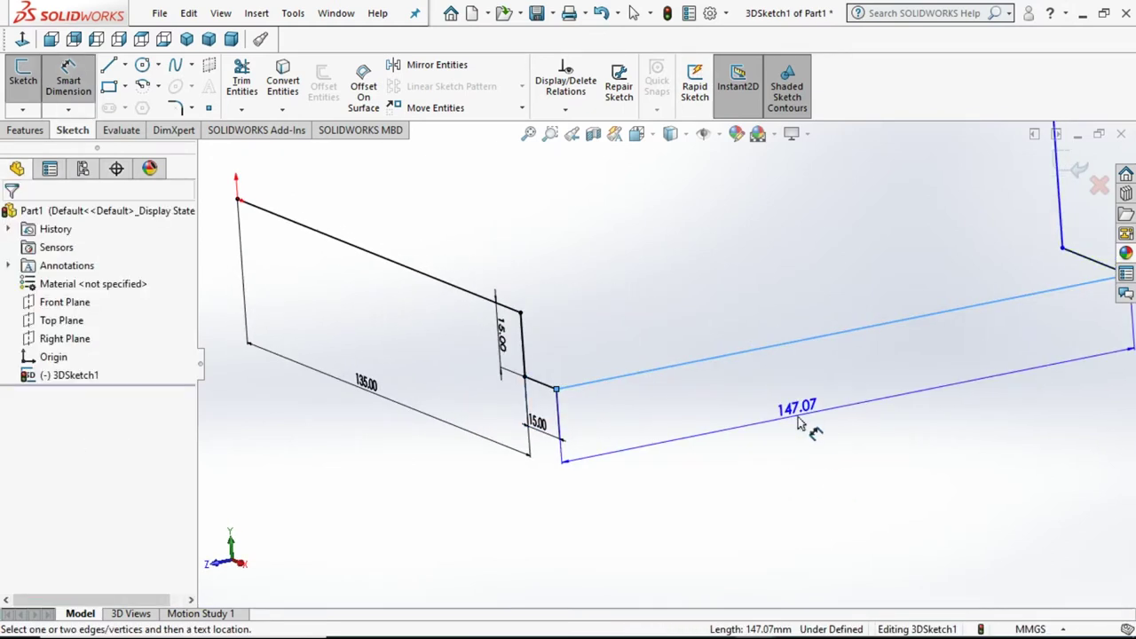
- Set the long segment to 240 mm and orbit to the other bent end
key("Return")
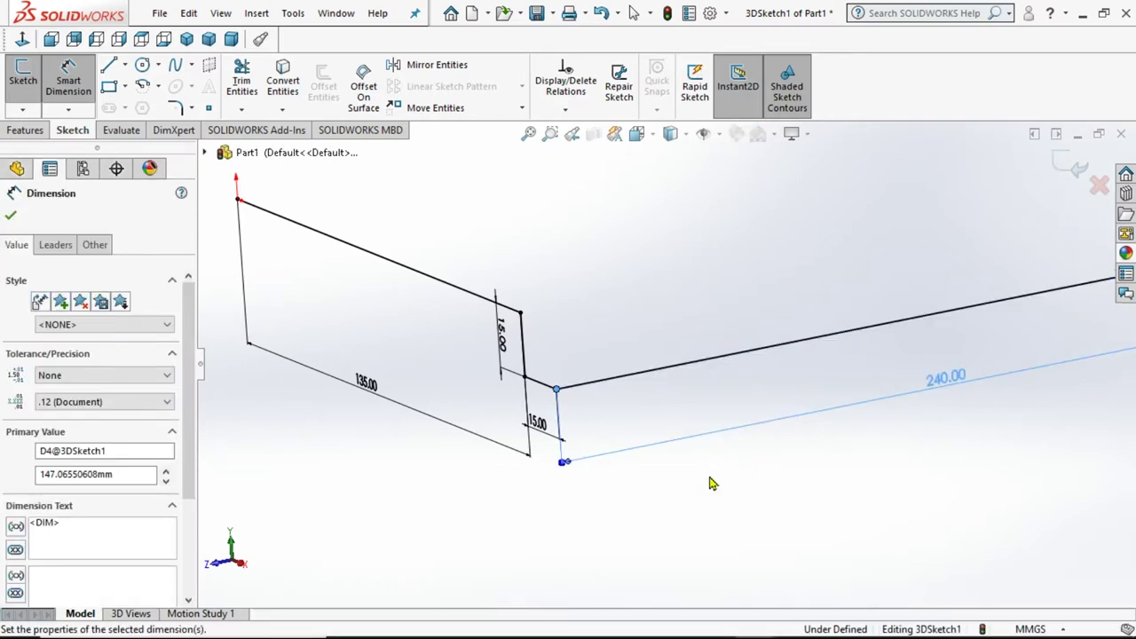
scroll(681, 518, "up", 3)
middle_click_drag(634, 507, 654, 512)
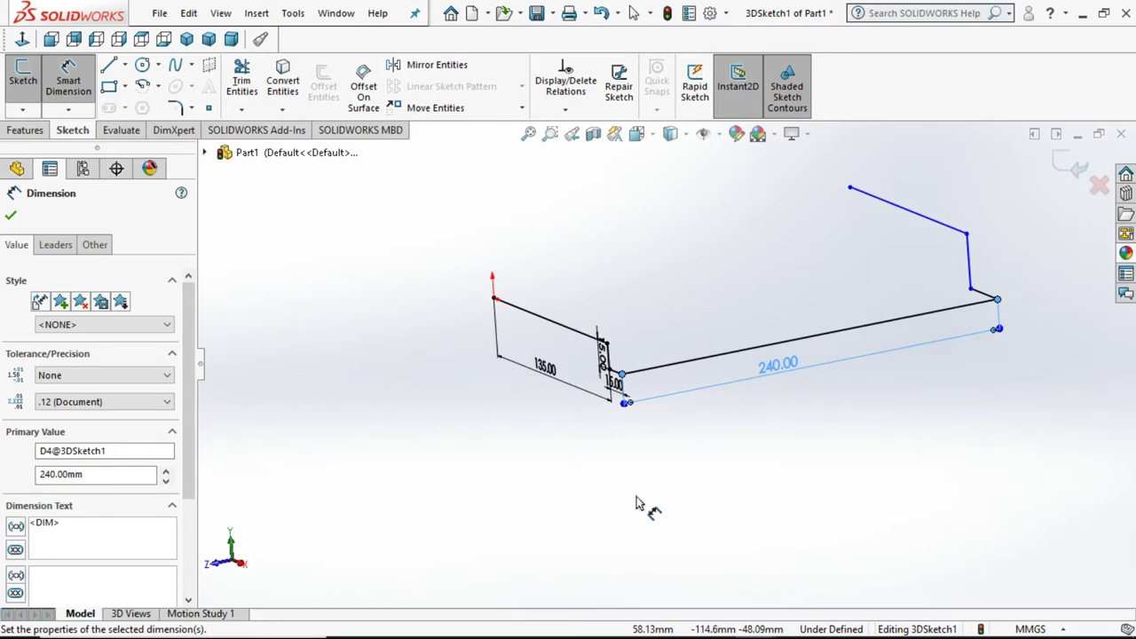
mouse_move(938, 405)
middle_mouse_down()
mouse_move(850, 418)
mouse_move(817, 482)
mouse_move(647, 530)
middle_mouse_up()
scroll(546, 497, "down", 3)
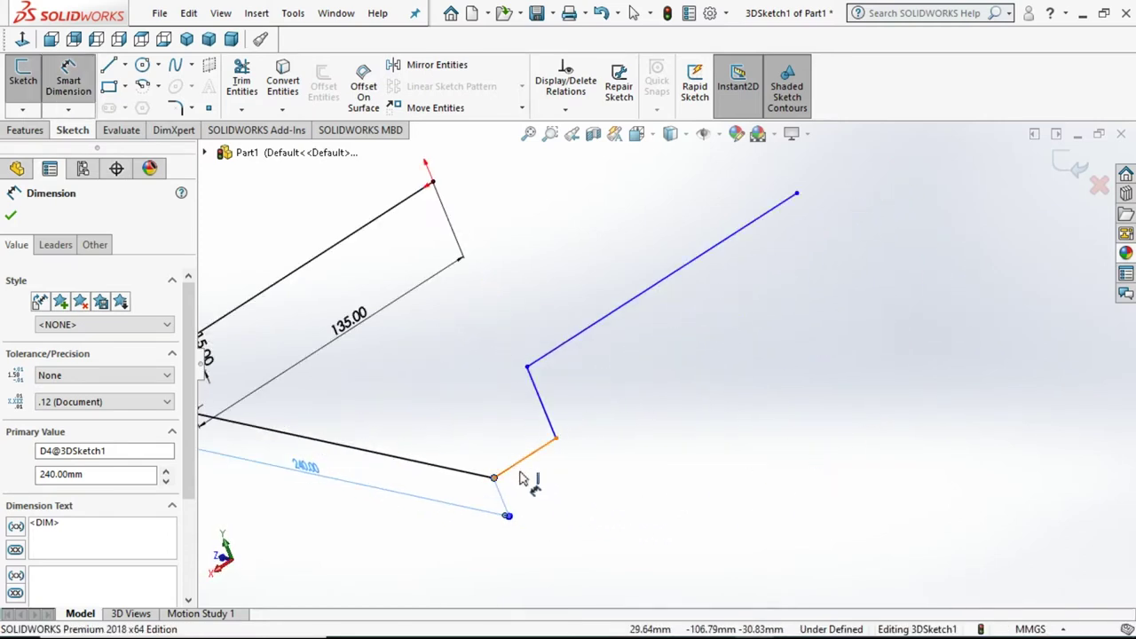
- Dimension the two short segments of the second bend to 15 mm each
left_click(540, 499)
left_click(546, 508)
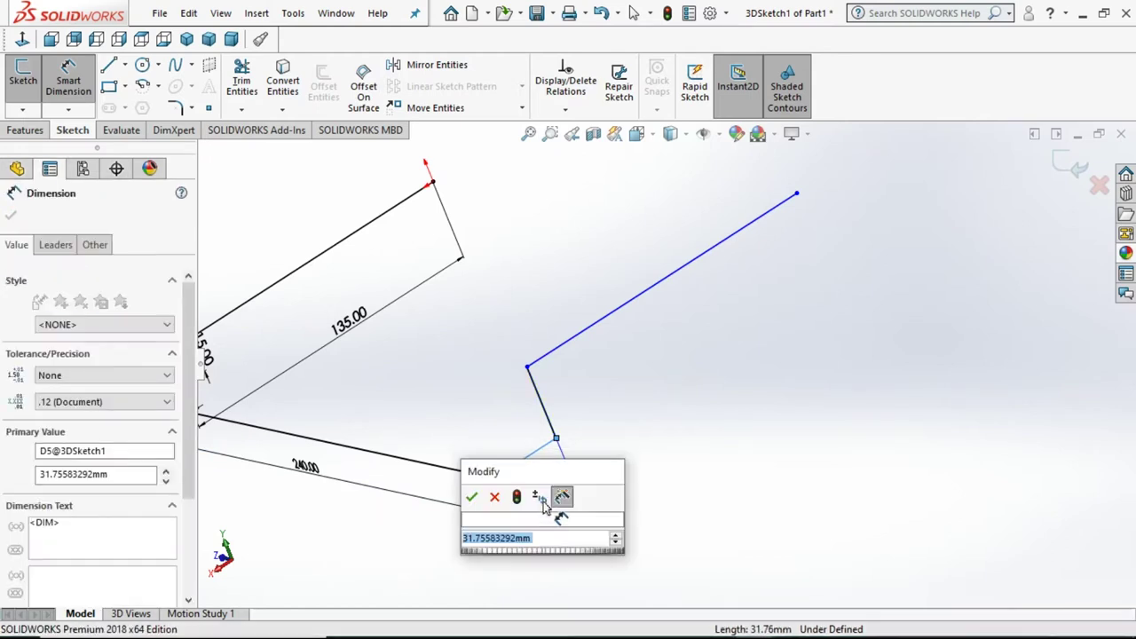
key("Return")
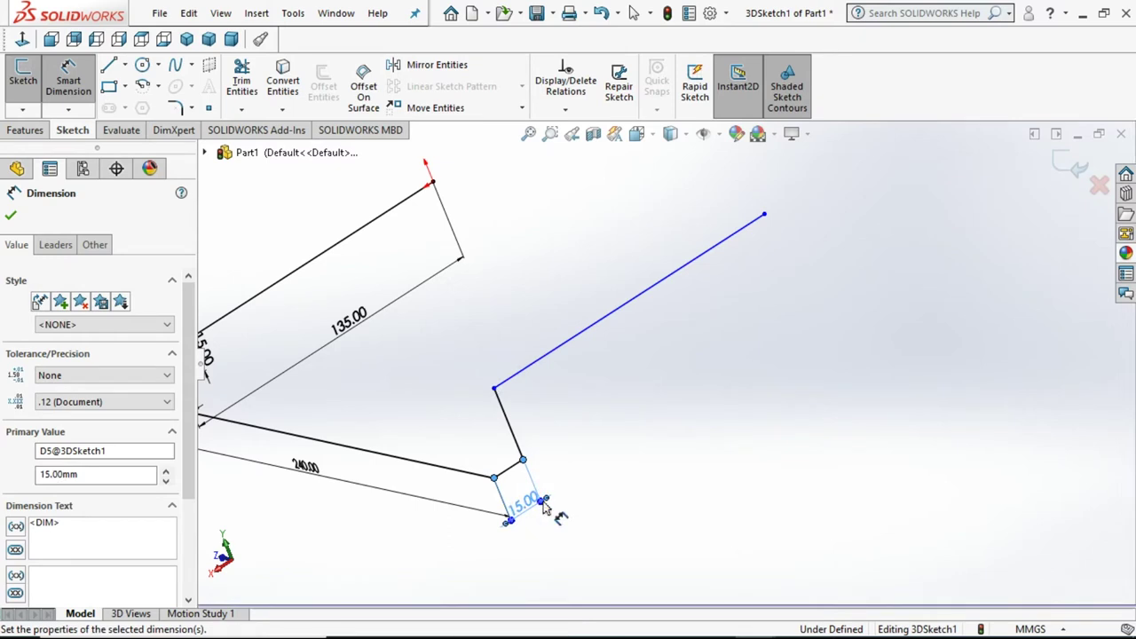
left_click(544, 419)
left_click(544, 419)
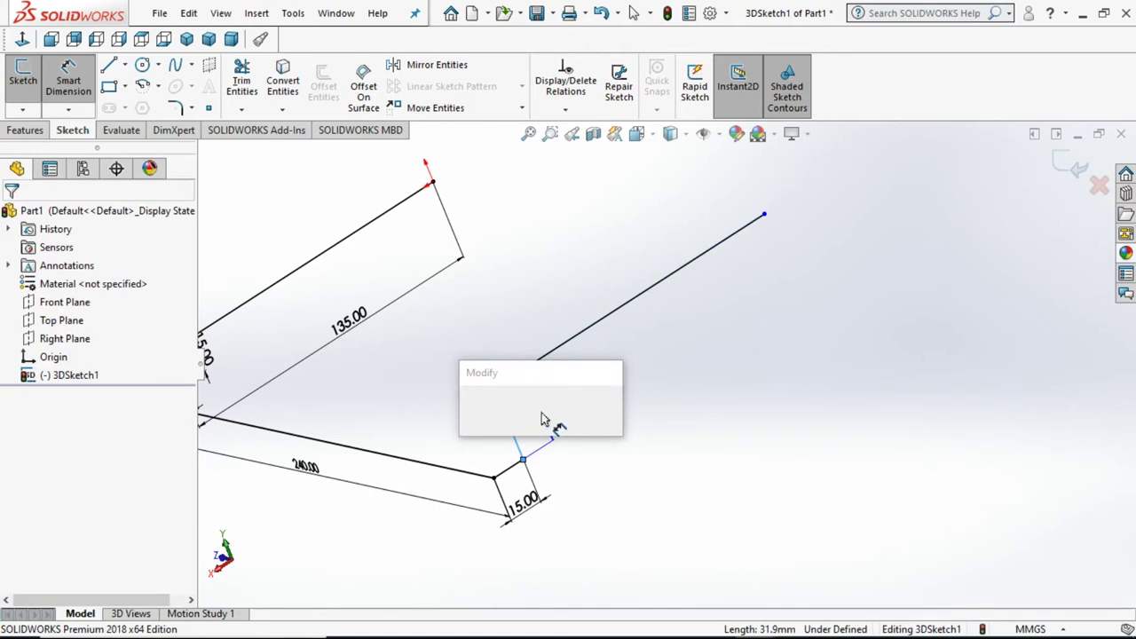
type("3")
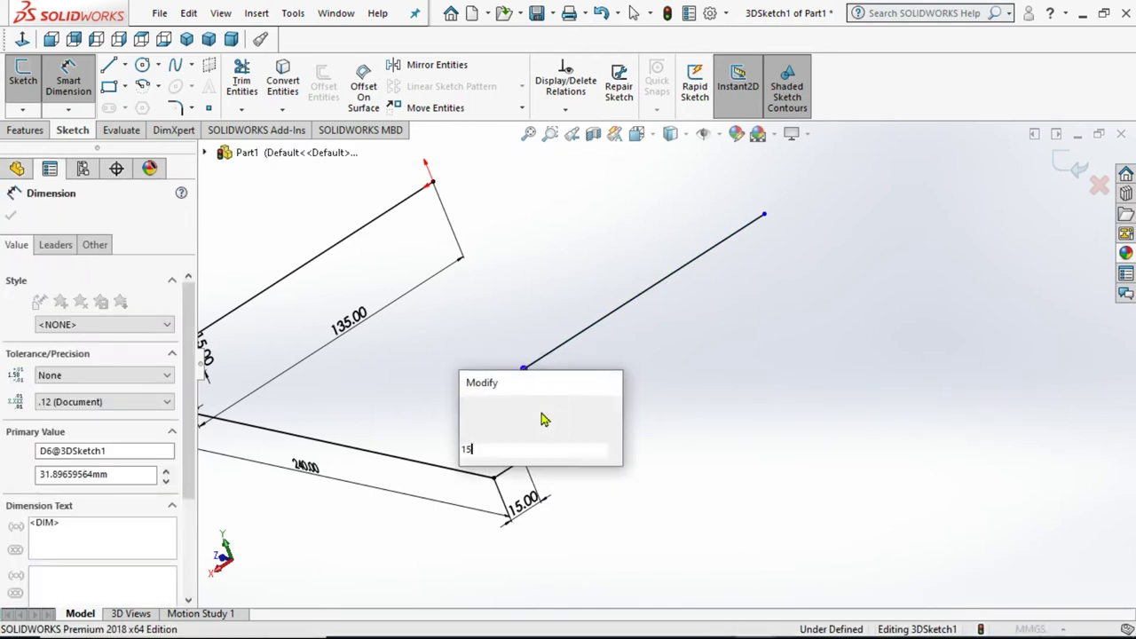
key("Return")
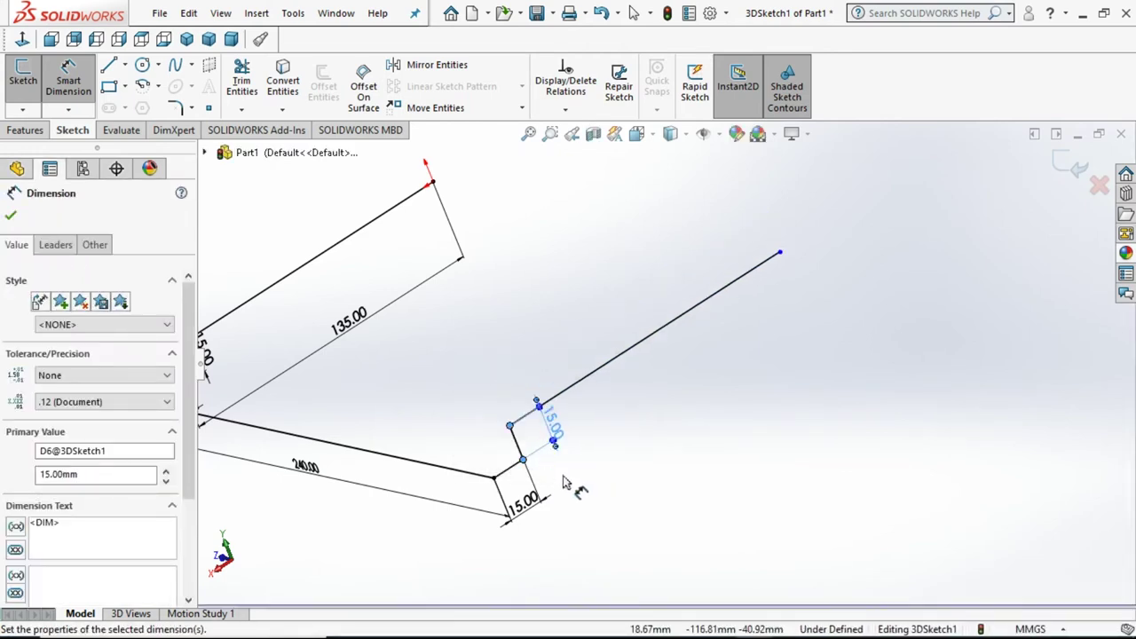
- Dimension the long end line to 135 mm and exit the fully defined 3D sketch
left_click(621, 419)
left_click(628, 424)
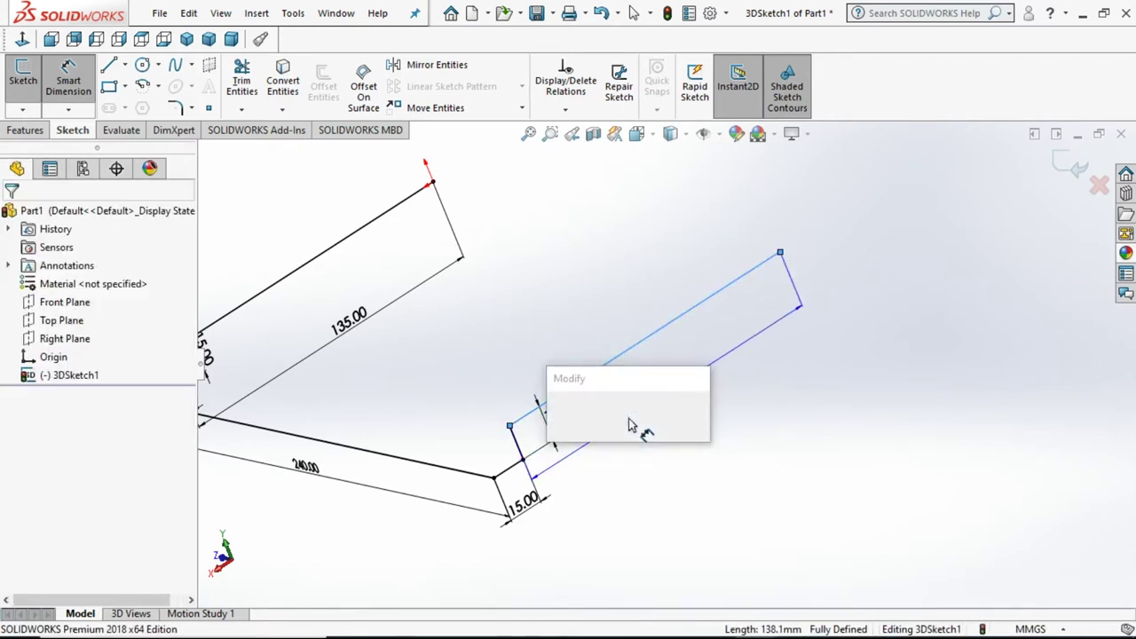
type("1")
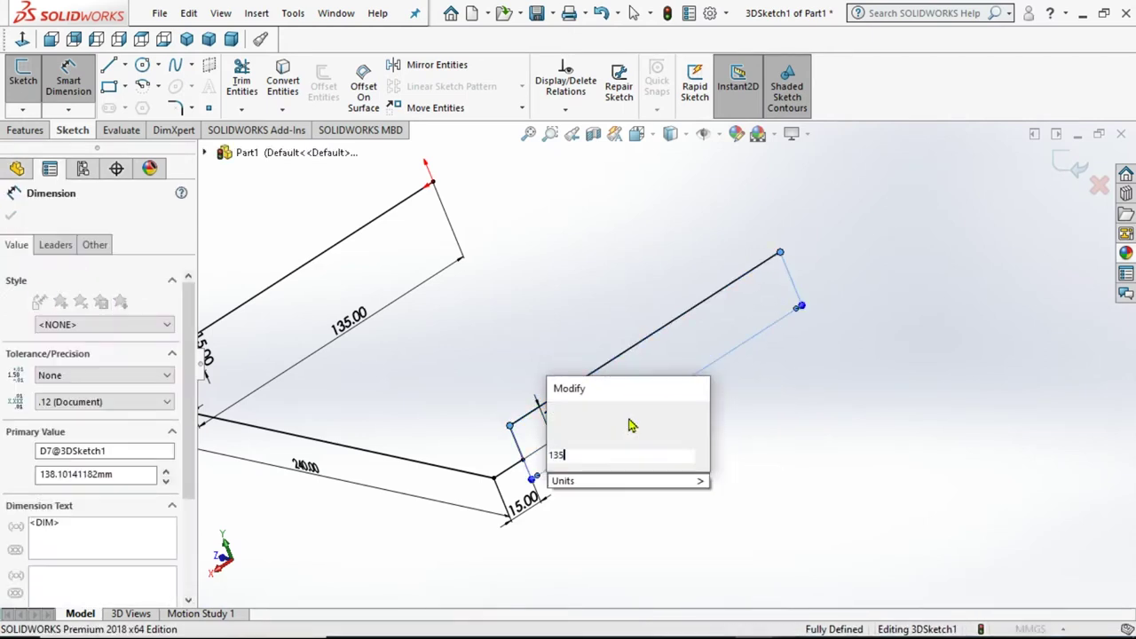
type("35")
key("Return")
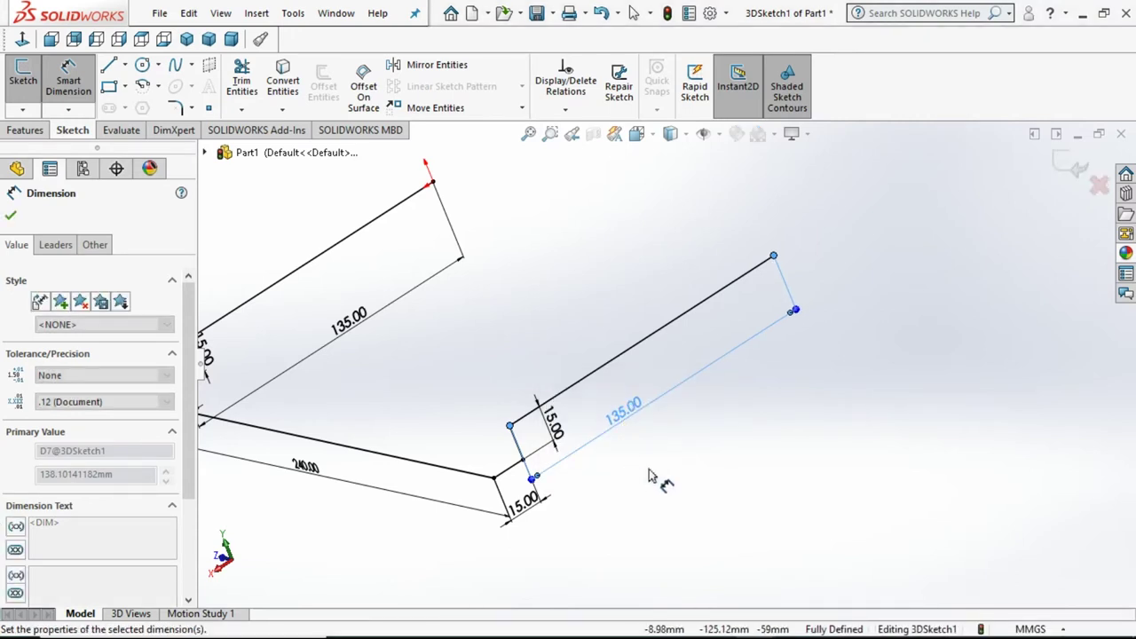
left_click(13, 218)
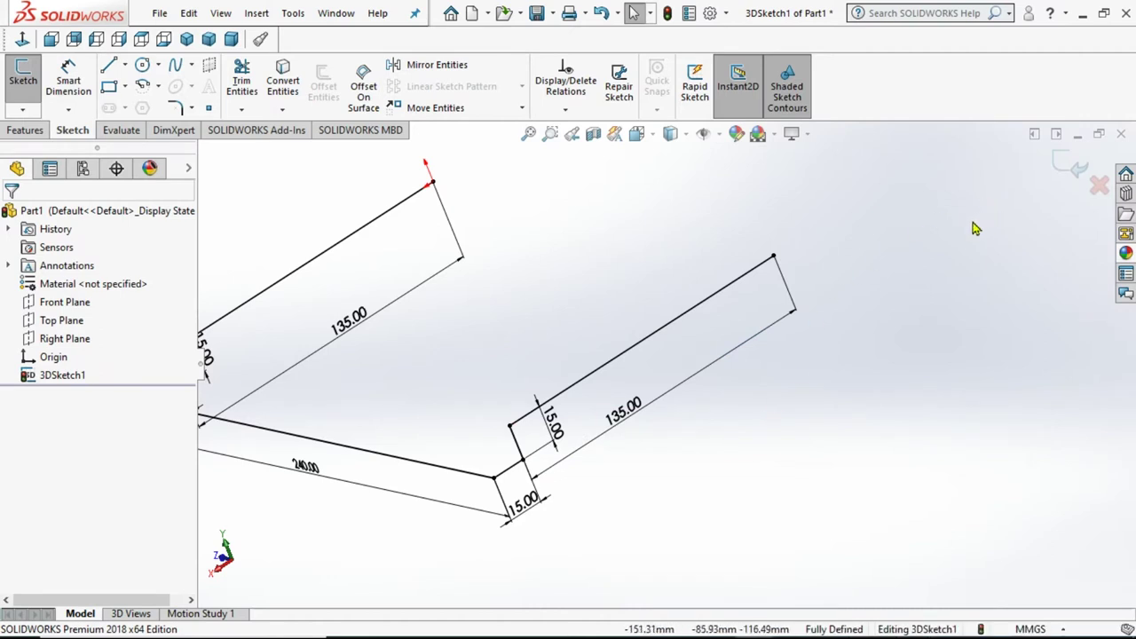
left_click(1069, 165)
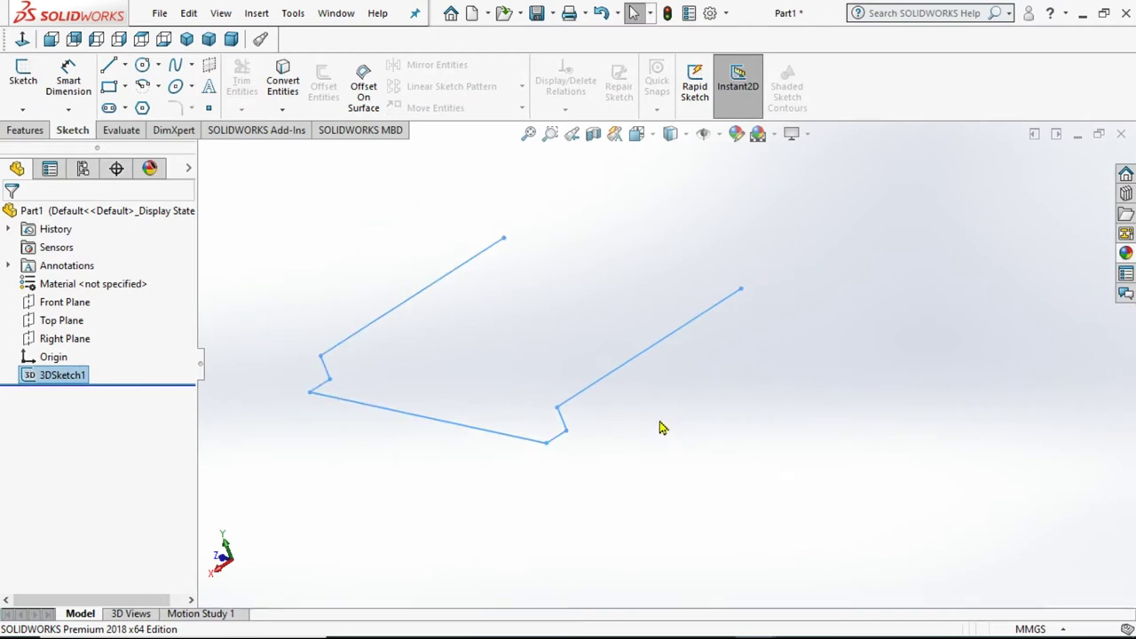
- Orbit the frame and check where the Right Plane lies against it
mouse_move(399, 450)
middle_mouse_down()
mouse_move(483, 368)
mouse_move(576, 322)
mouse_move(578, 346)
mouse_move(515, 477)
middle_mouse_up()
mouse_move(546, 396)
middle_mouse_down()
mouse_move(538, 370)
mouse_move(503, 406)
middle_mouse_up()
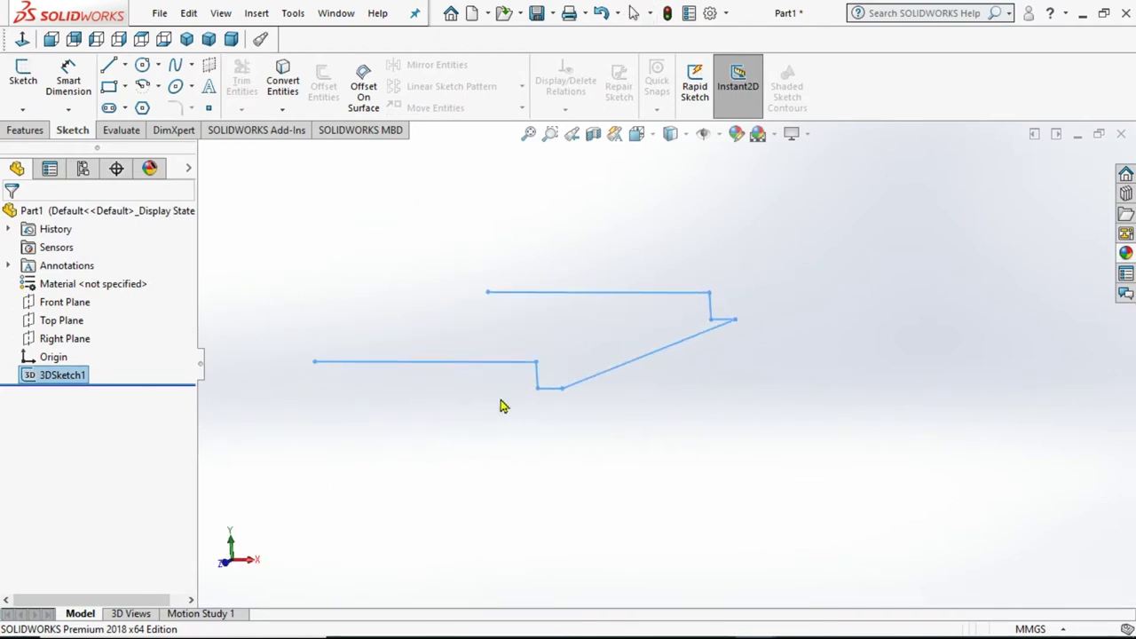
left_click(71, 339)
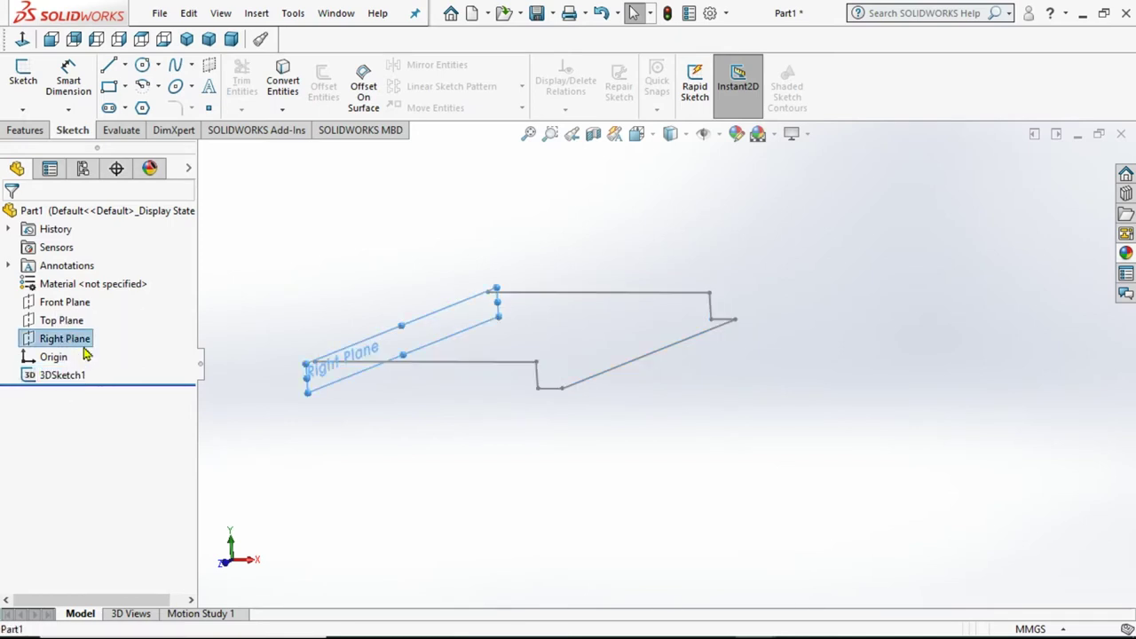
left_click(243, 425)
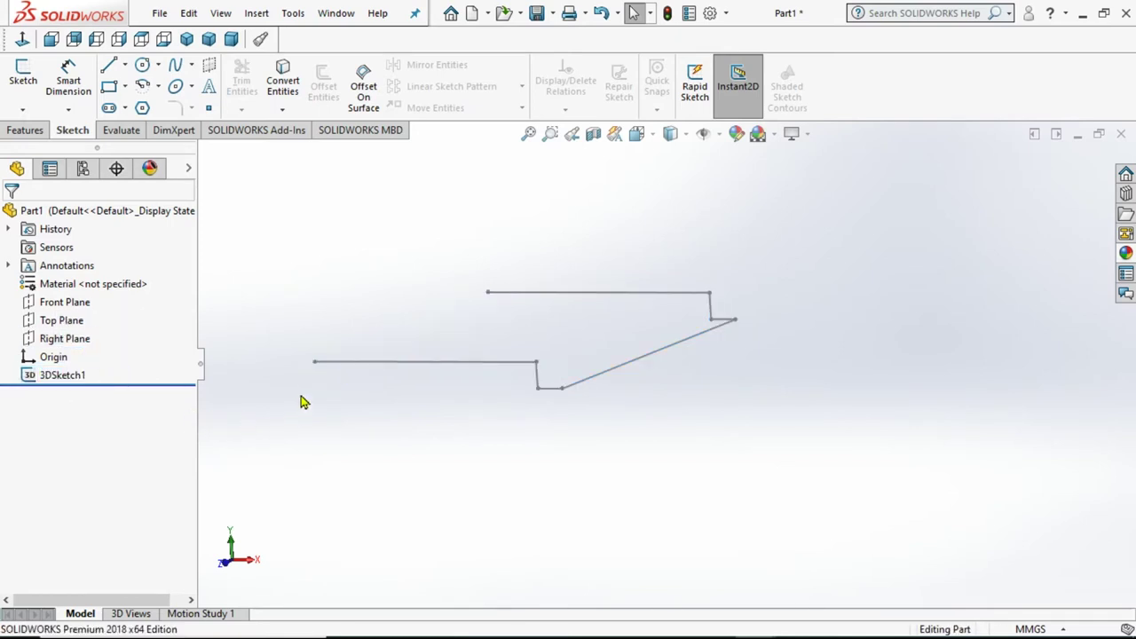
middle_click_drag(302, 402, 325, 391)
- Reopen 3DSketch1 for editing and start the Sketch Fillet command
left_click(39, 380)
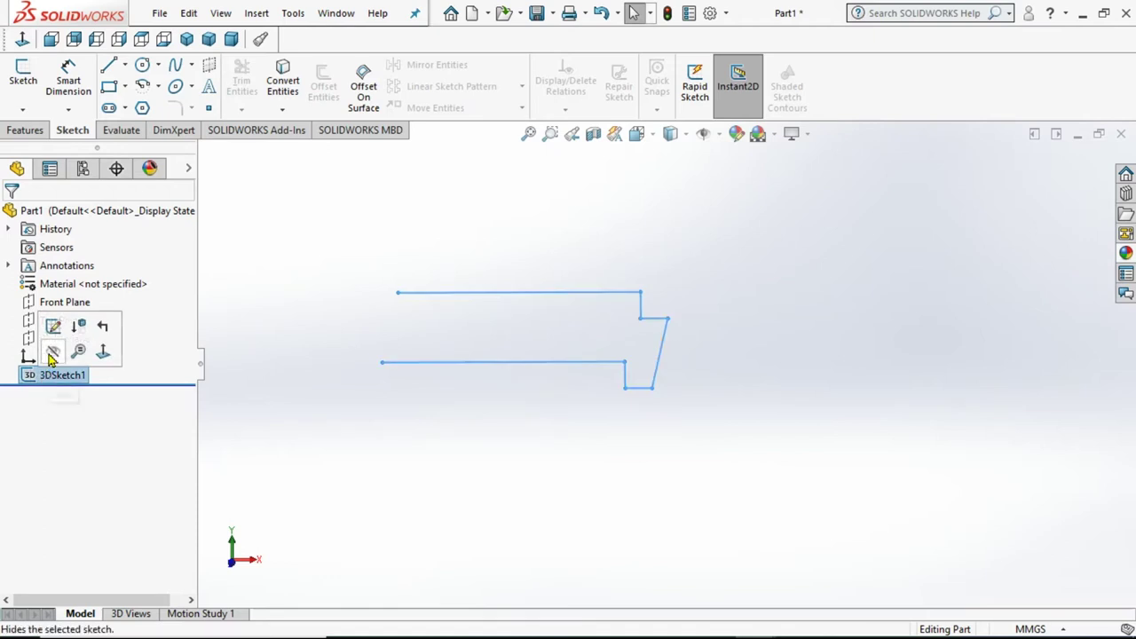
left_click(53, 346)
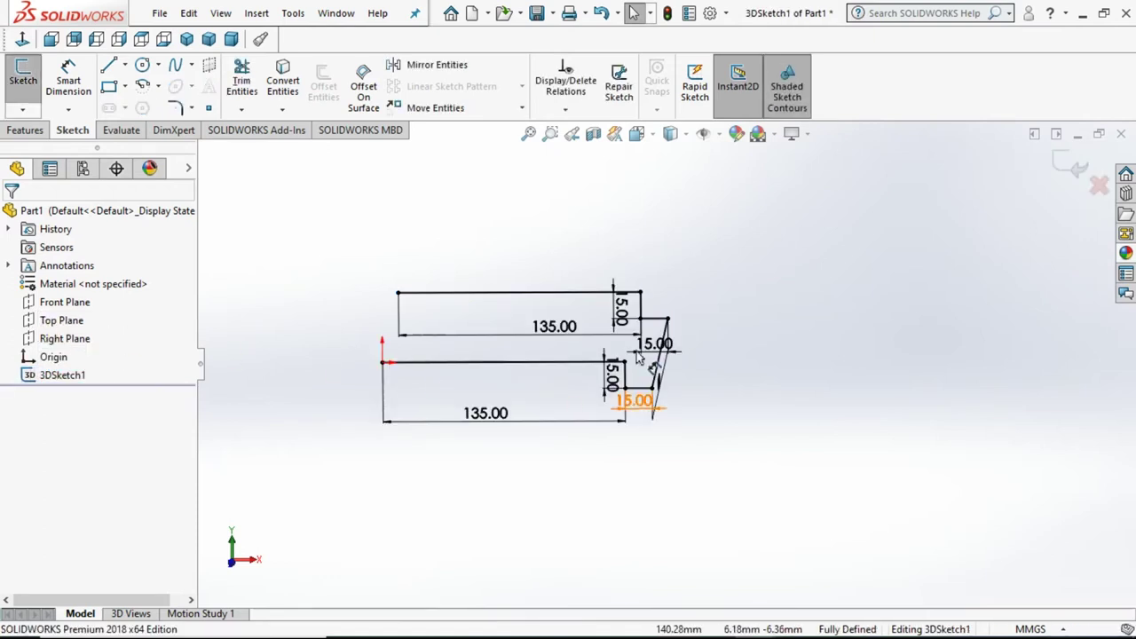
scroll(625, 367, "down", 3)
left_click(178, 107)
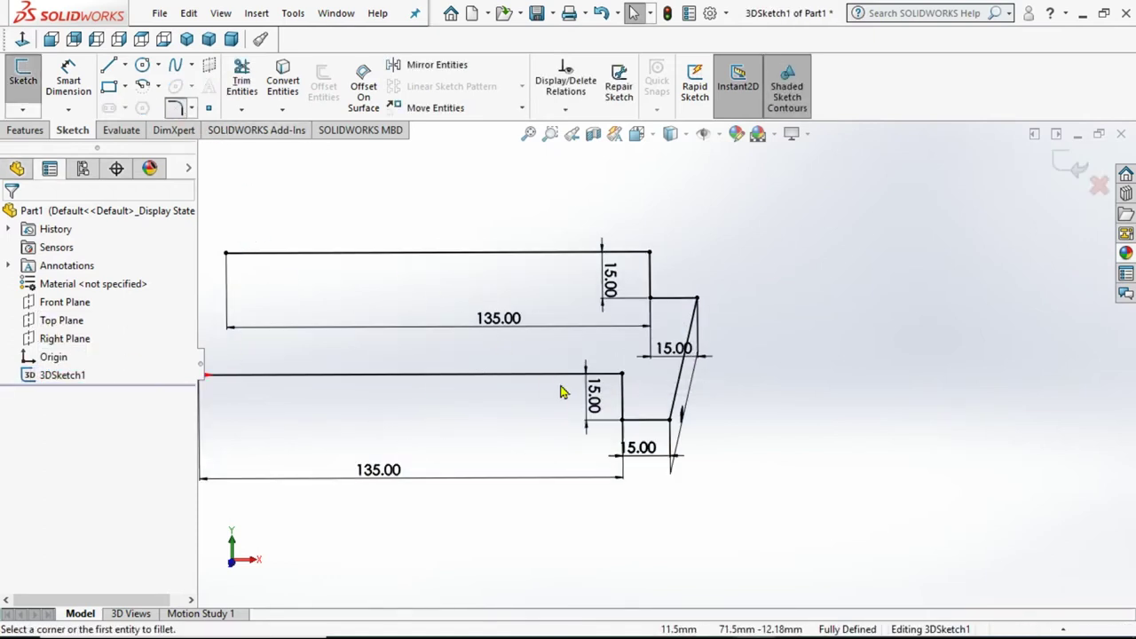
- Fillet the six bend corners of 3DSketch1 with a 4 mm radius
left_click(626, 399)
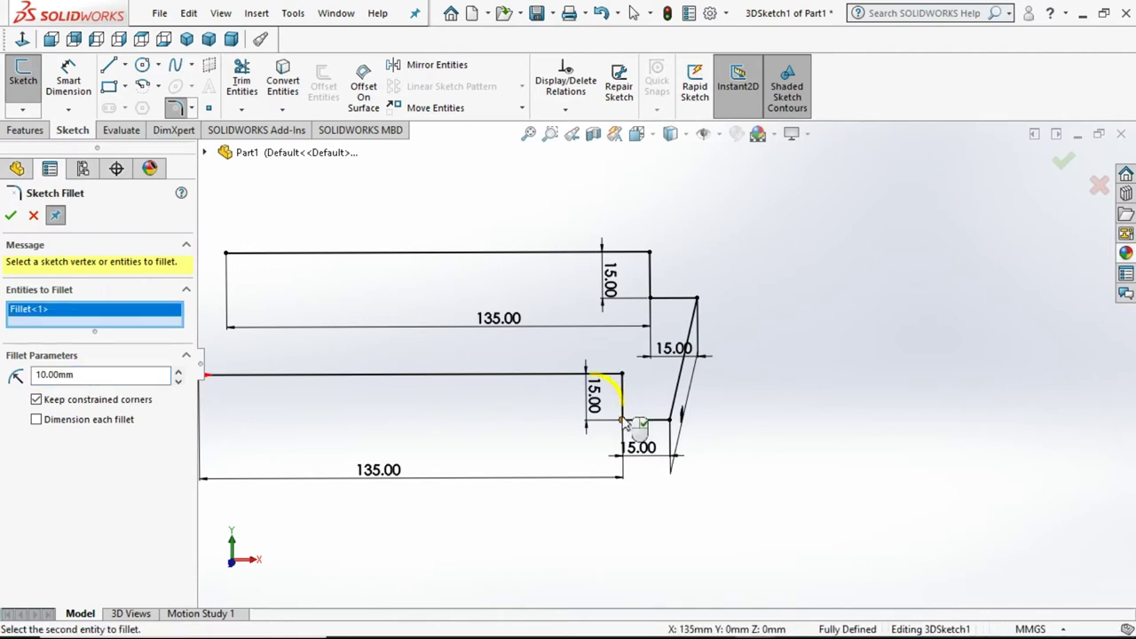
left_click(624, 427)
type("4")
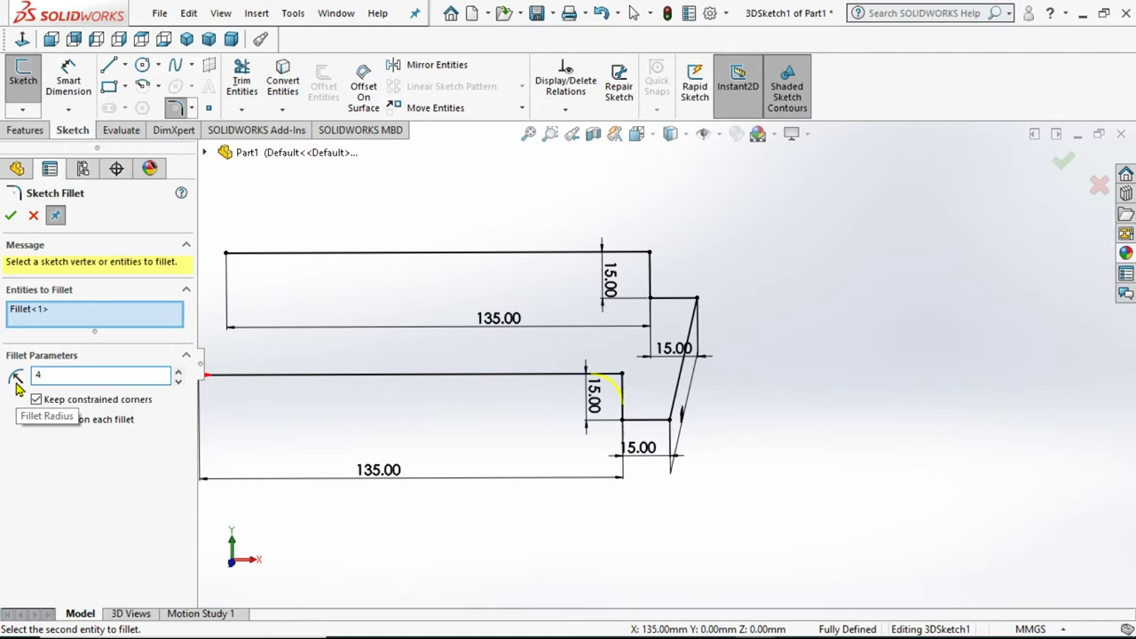
left_click(671, 423)
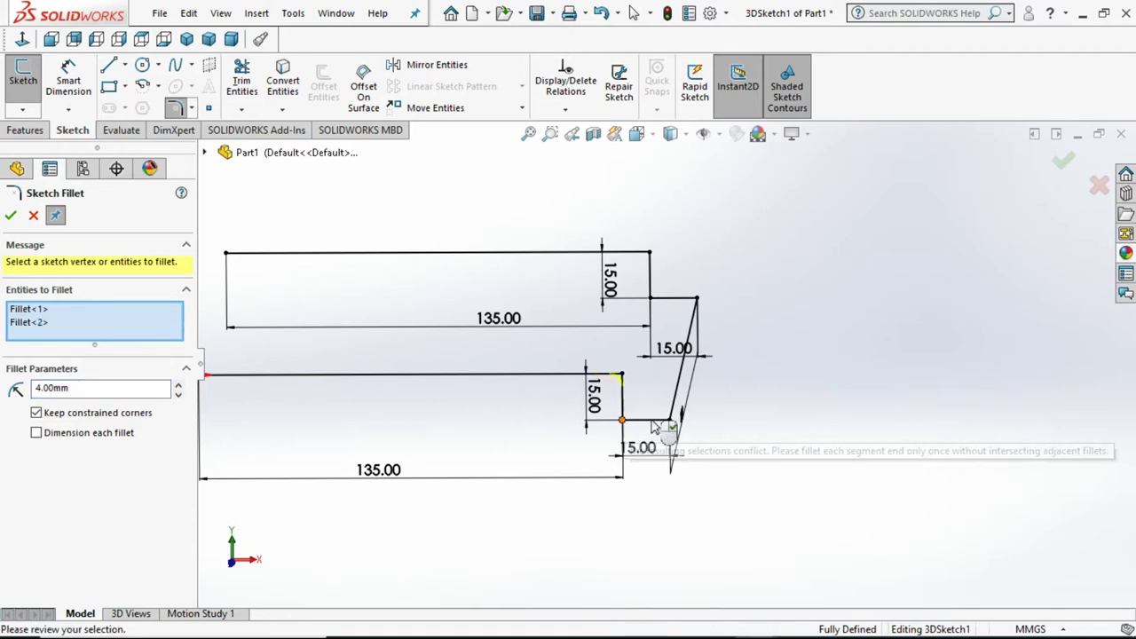
left_click(671, 423)
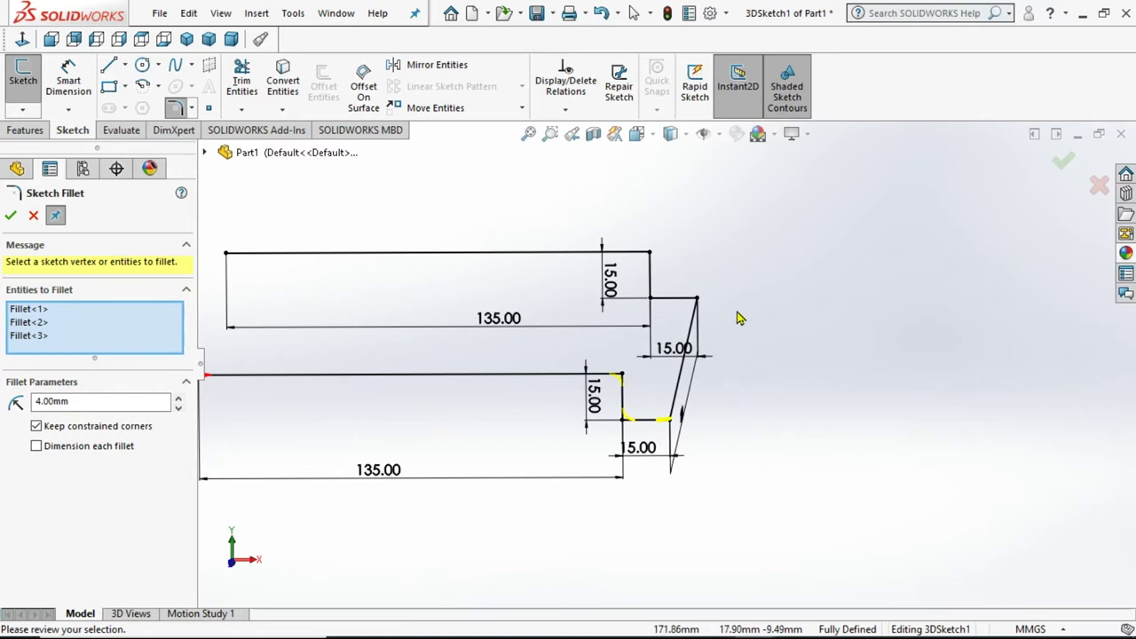
key("ctrl+7")
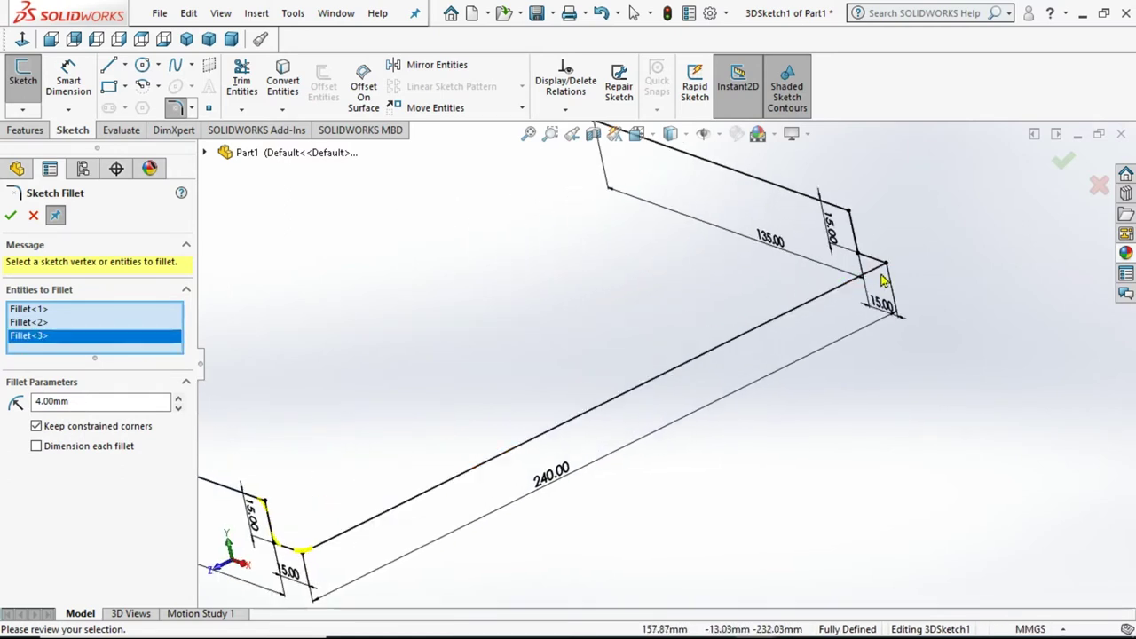
left_click(883, 266)
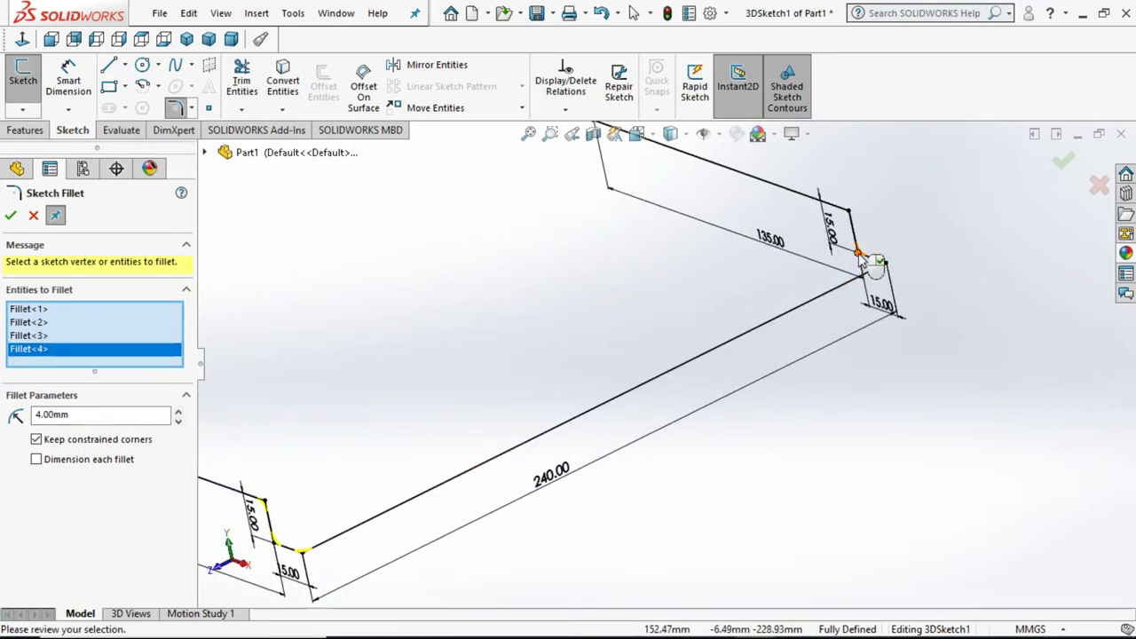
left_click(859, 254)
left_click(848, 211)
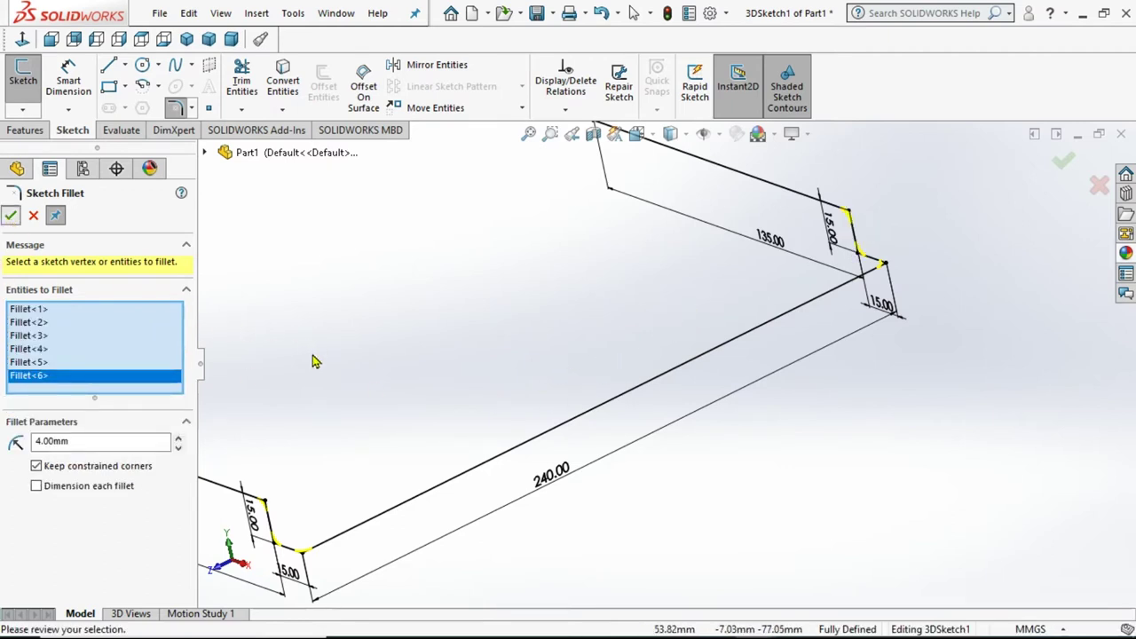
key("Return")
- Inspect the rounded corners, close the fillet settings and exit the 3D sketch
mouse_move(477, 383)
middle_mouse_down()
mouse_move(429, 392)
mouse_move(472, 324)
mouse_move(482, 240)
mouse_move(482, 518)
mouse_move(490, 342)
mouse_move(515, 325)
middle_mouse_up()
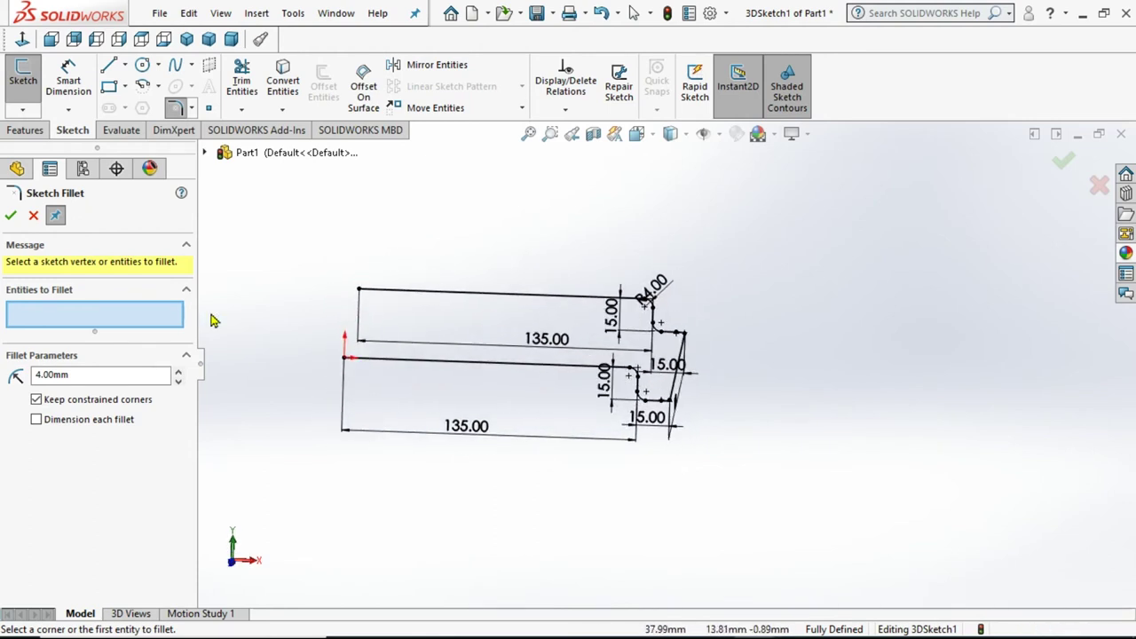
left_click(12, 217)
mouse_move(573, 263)
middle_mouse_down()
mouse_move(581, 225)
mouse_move(572, 479)
middle_mouse_up()
left_click(1077, 169)
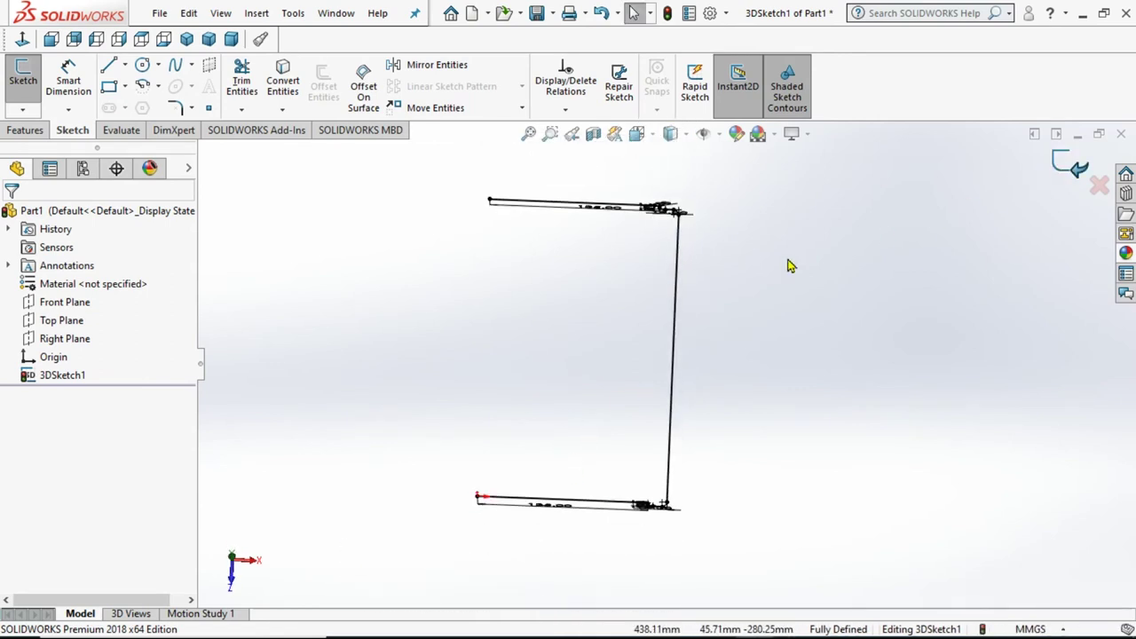
- Sweep a 5 mm circular profile along 3DSketch1 to create Sweep1
left_click(25, 131)
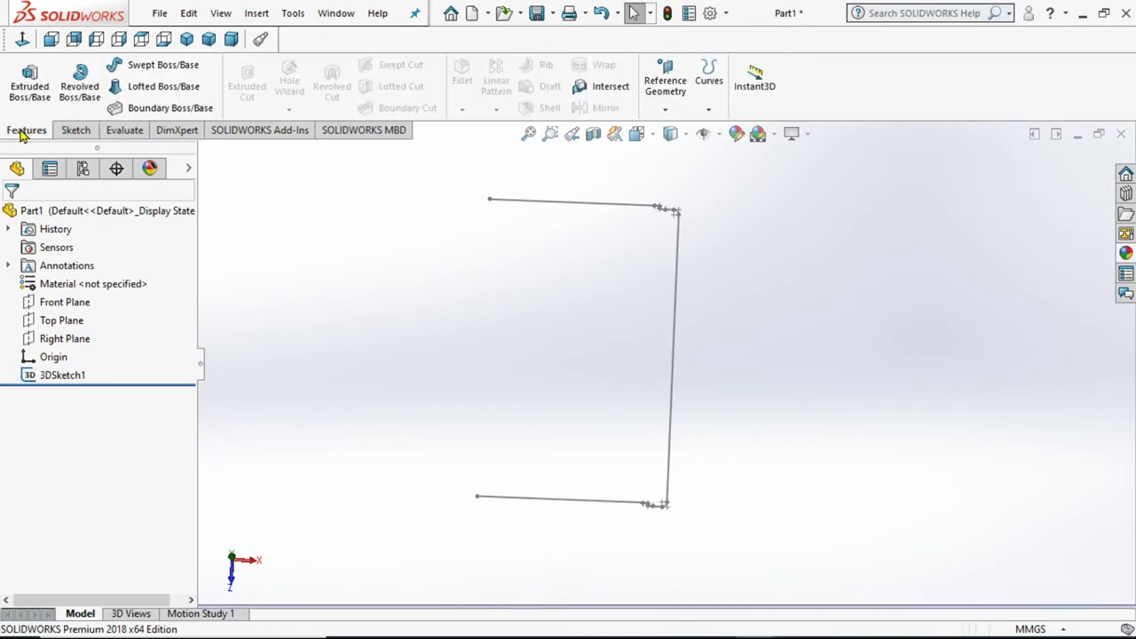
left_click(167, 69)
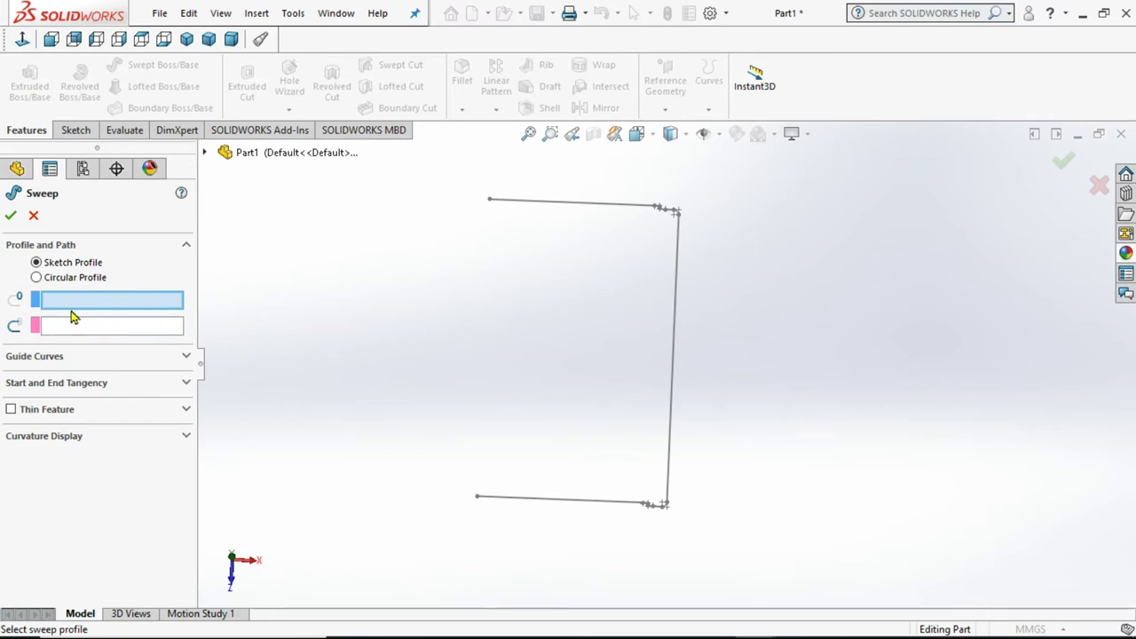
left_click(46, 279)
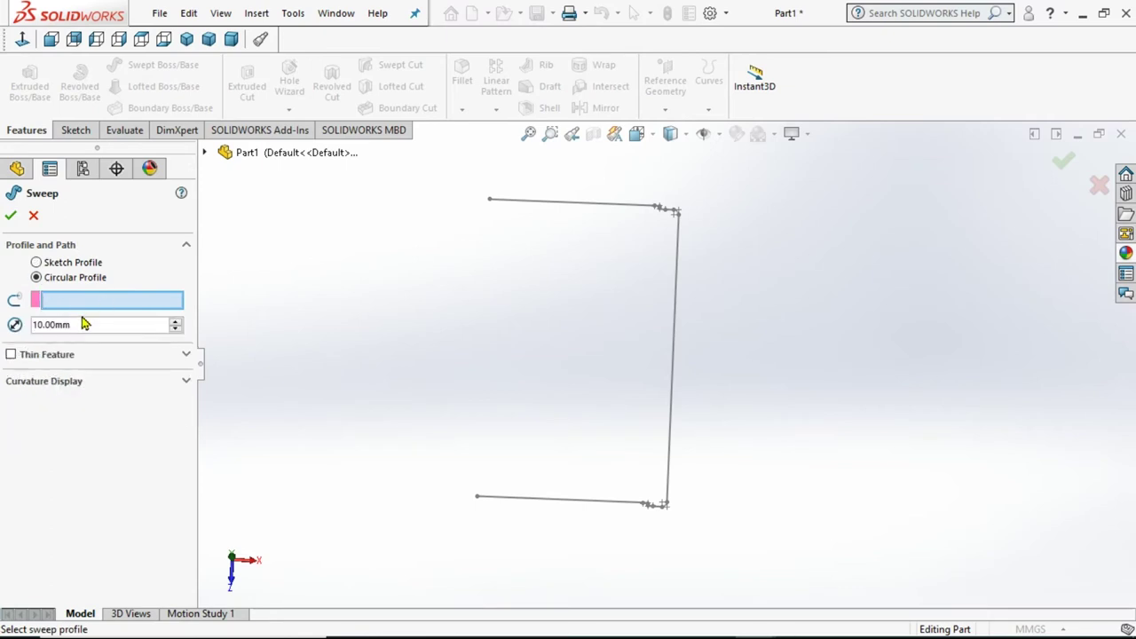
type("5")
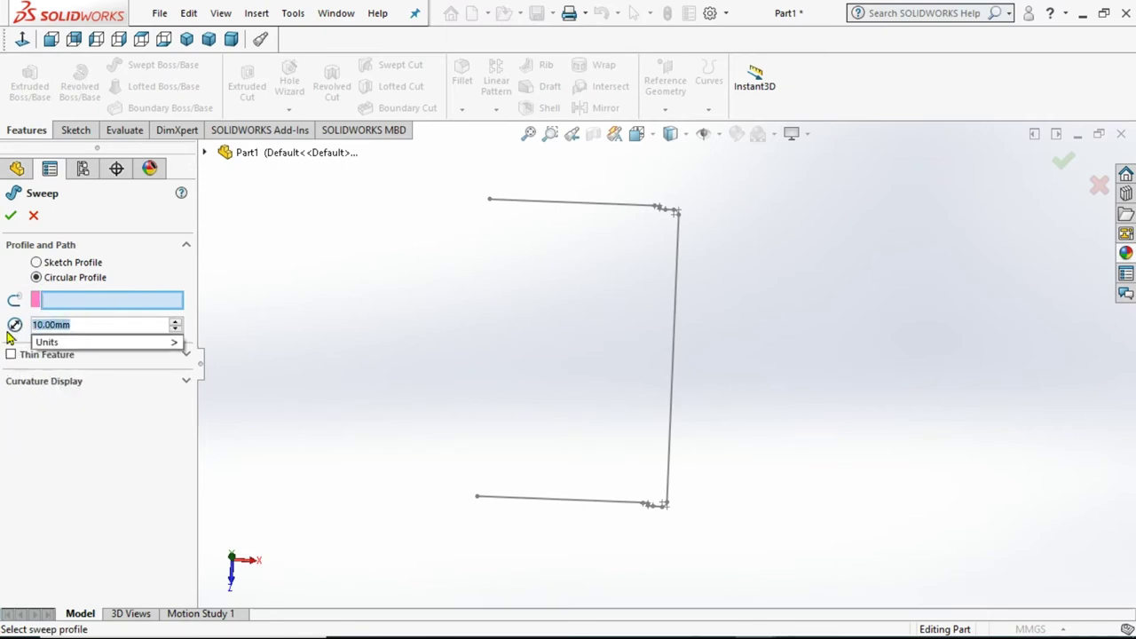
left_click(106, 303)
left_click(532, 502)
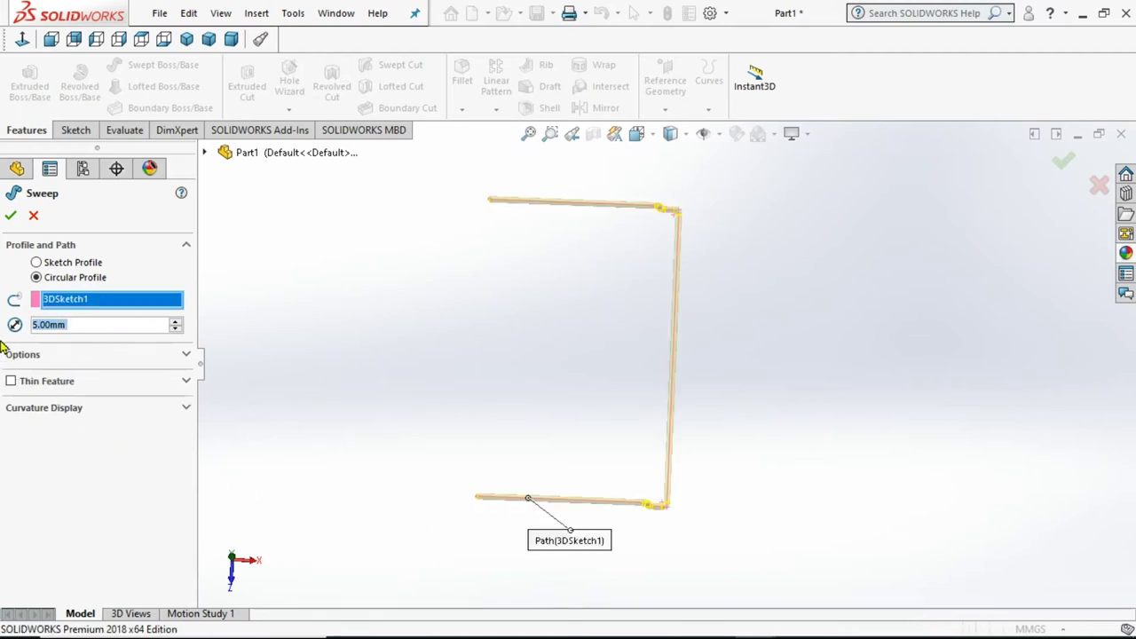
left_click(11, 216)
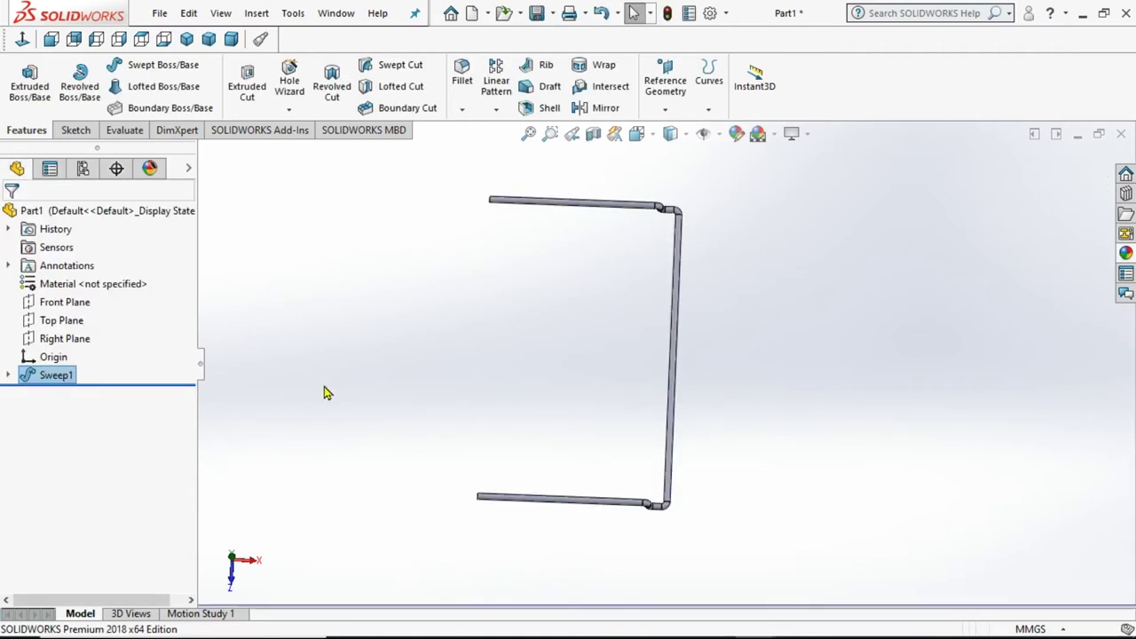
- Orbit to inspect the swept rod from several angles, then select the Front Plane
middle_click_drag(547, 444, 636, 433)
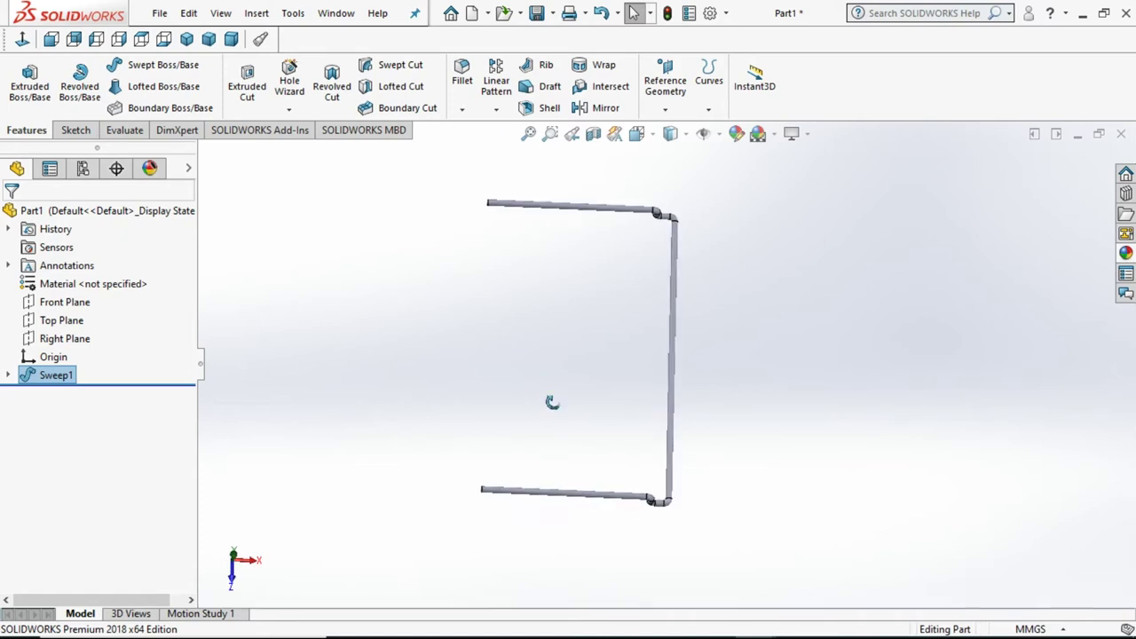
scroll(626, 466, "down", 3)
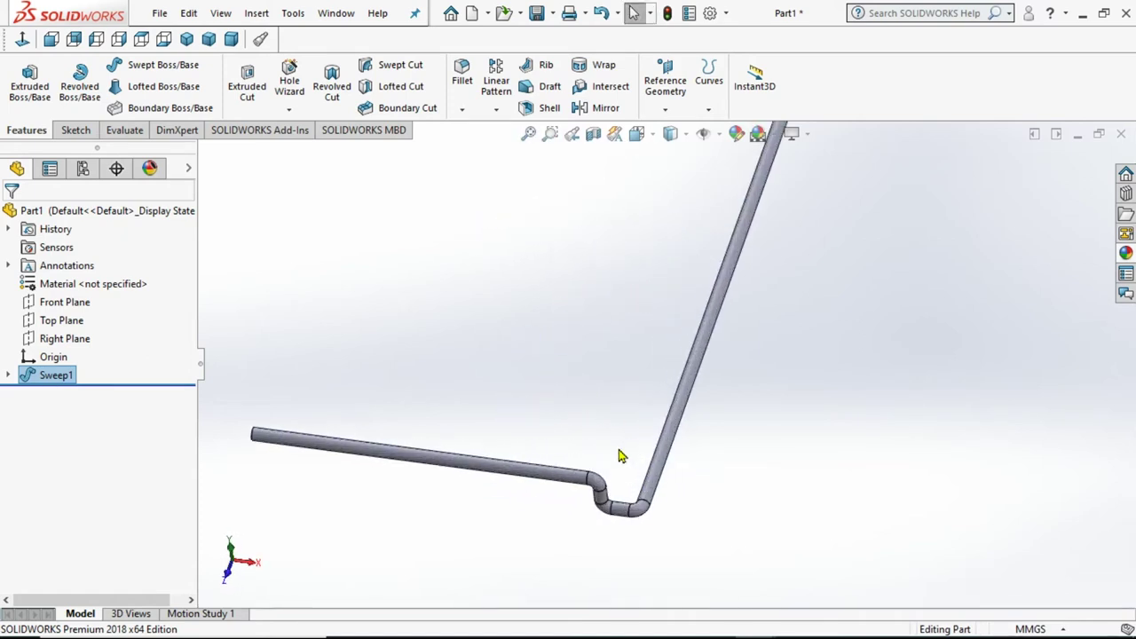
scroll(488, 526, "up", 2)
middle_click_drag(492, 511, 525, 403)
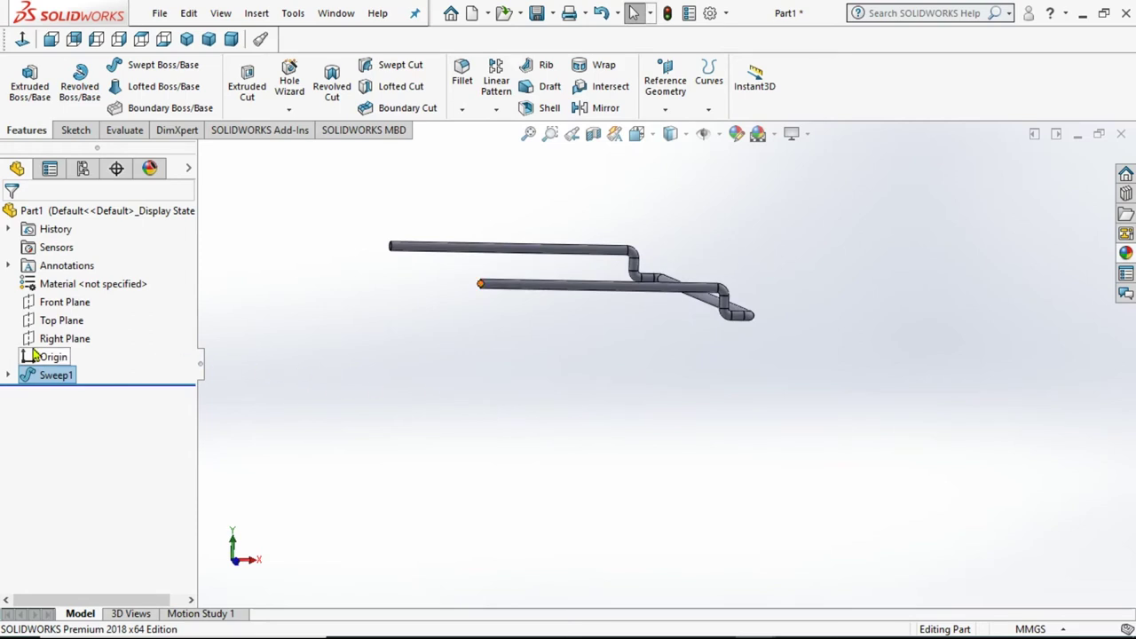
left_click(60, 306)
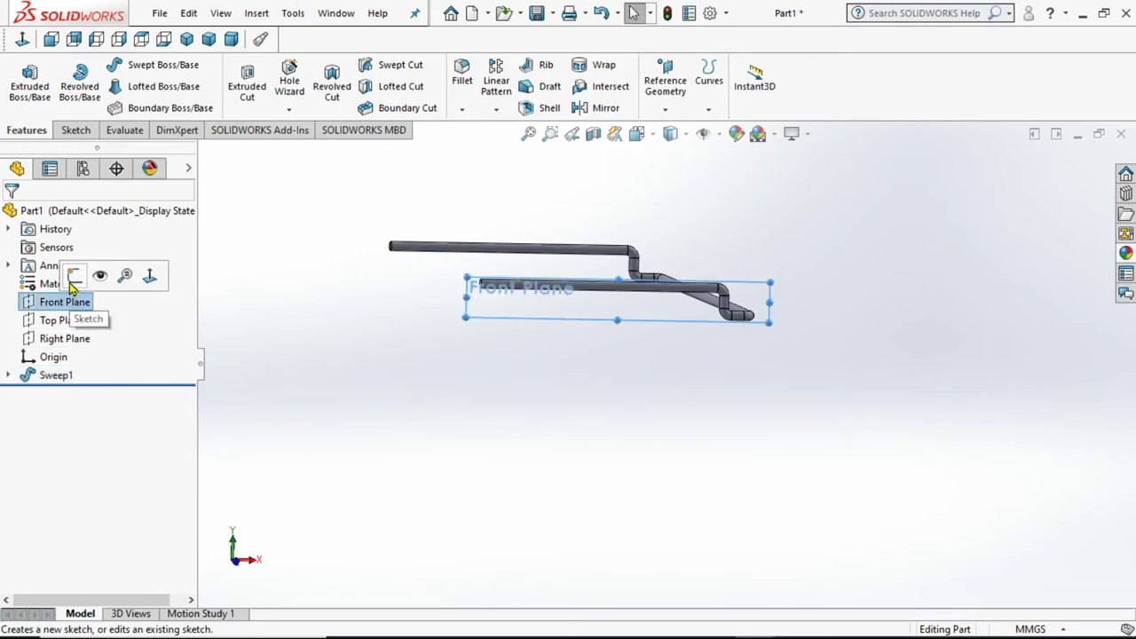
- Sketch a circle on the Front Plane, viewed normal to it, centred on the rod
left_click(96, 273)
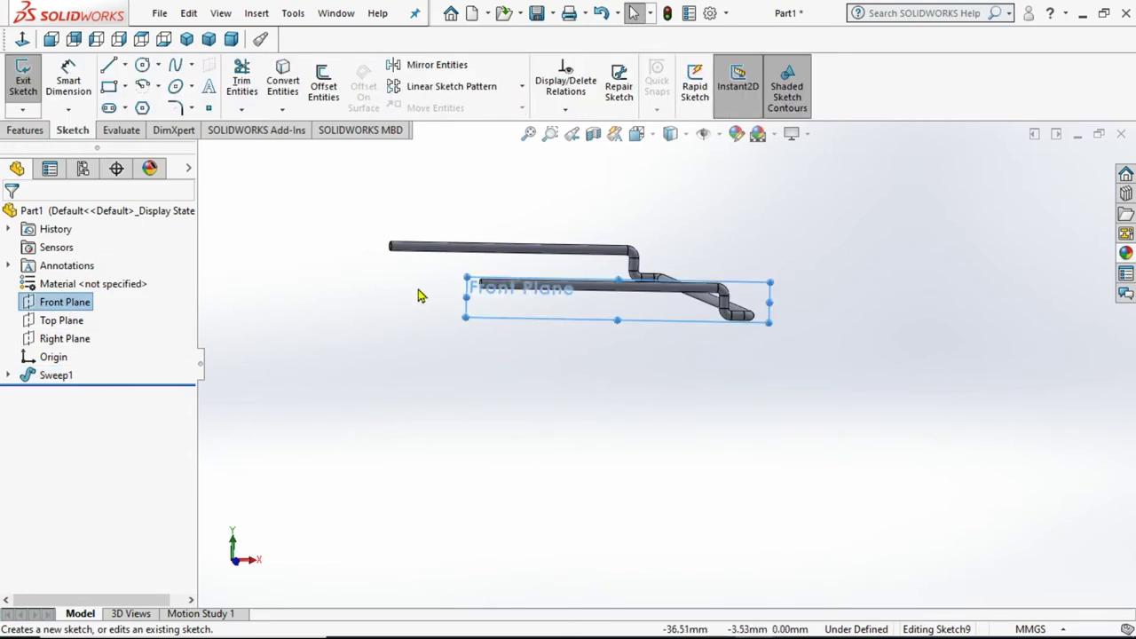
left_click(51, 38)
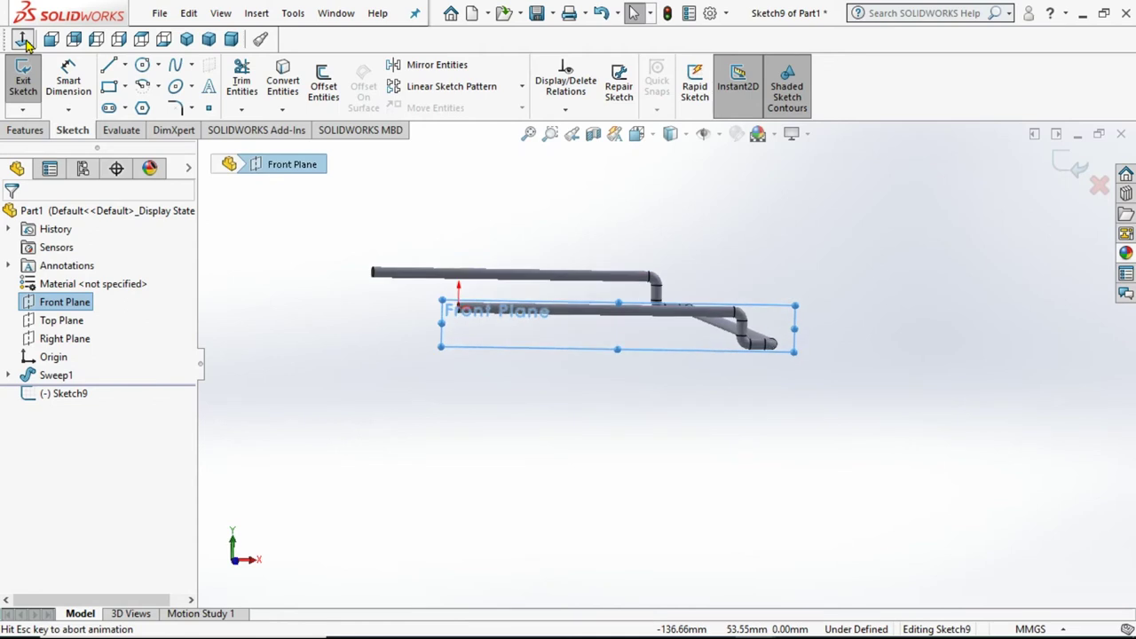
left_click(142, 65)
scroll(457, 346, "down", 2)
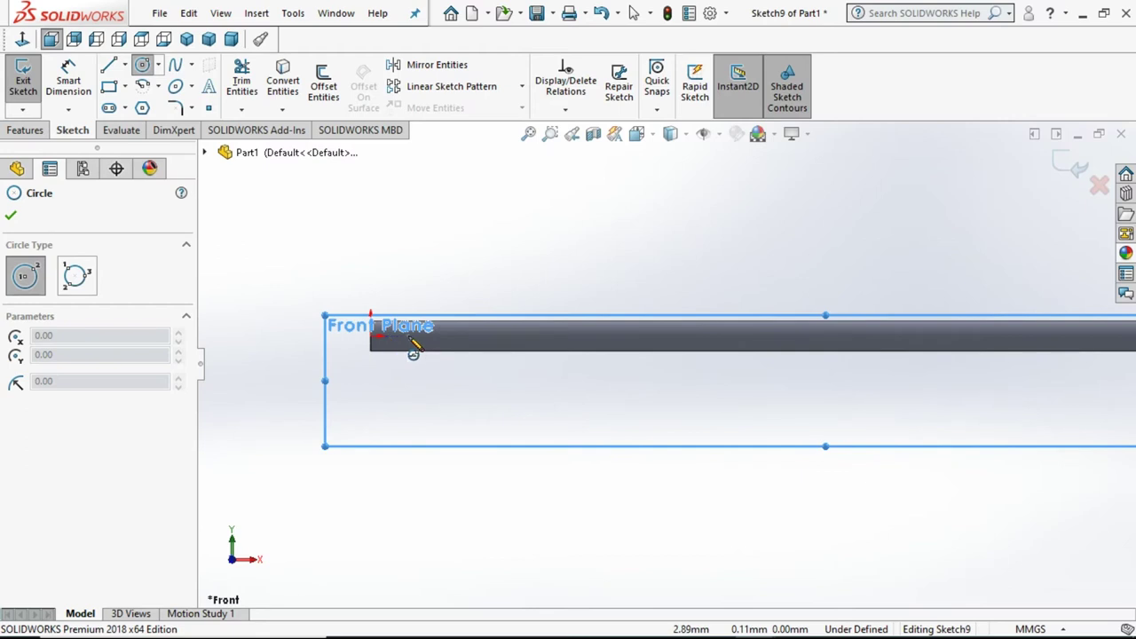
left_click(461, 337)
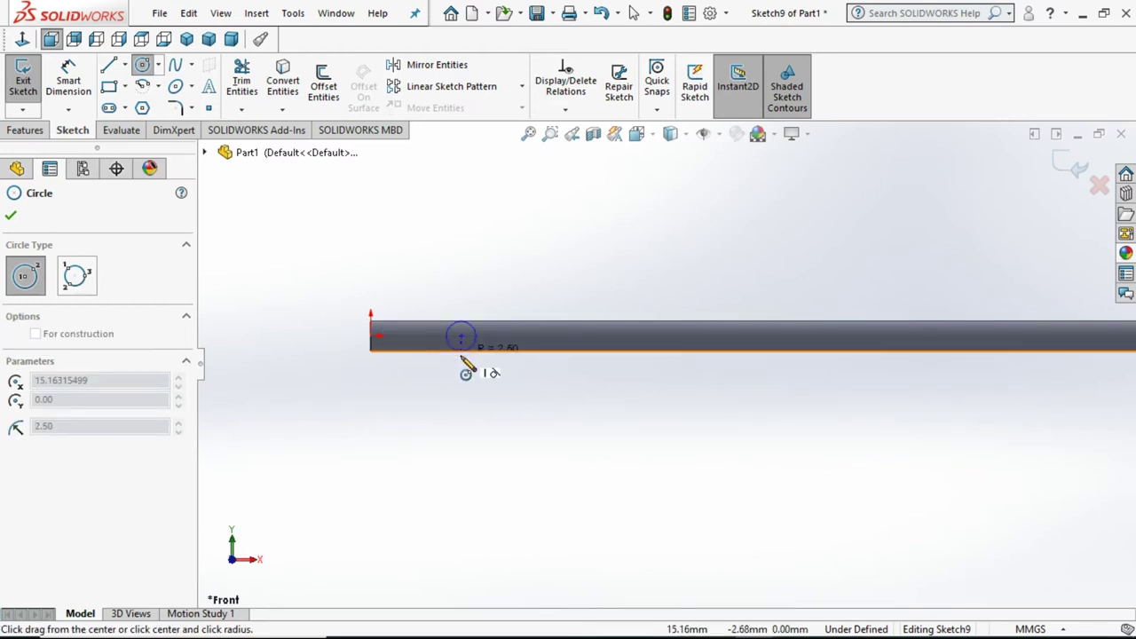
left_click(460, 380)
- Dimension the circle centre 11 mm from the origin and its diameter to 4 mm
right_click_drag(299, 355, 299, 237)
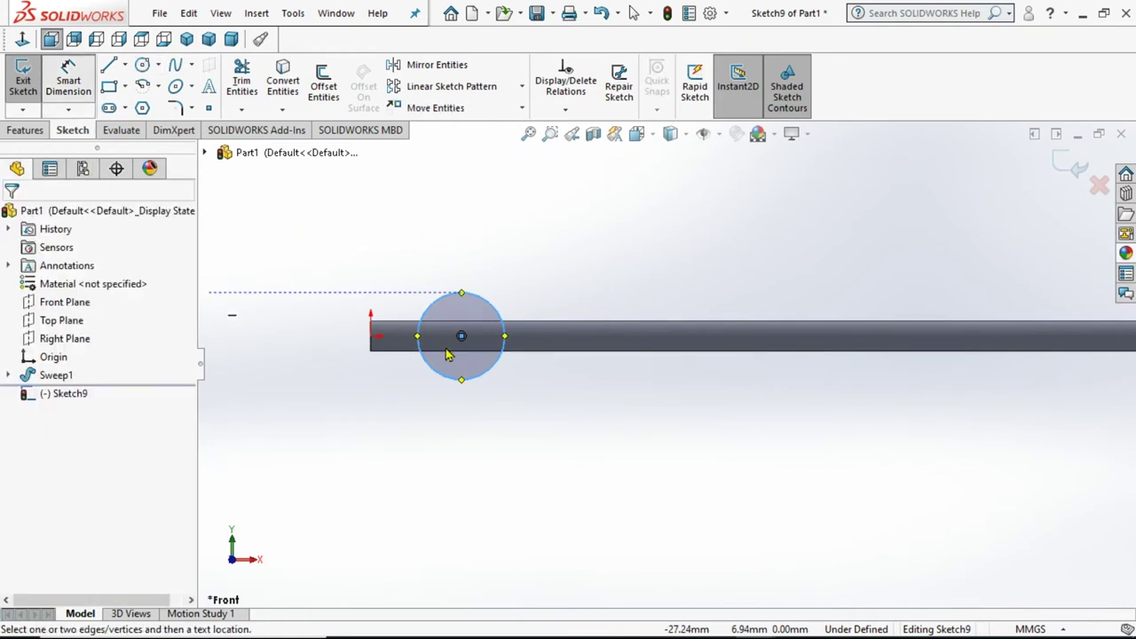
left_click(372, 338)
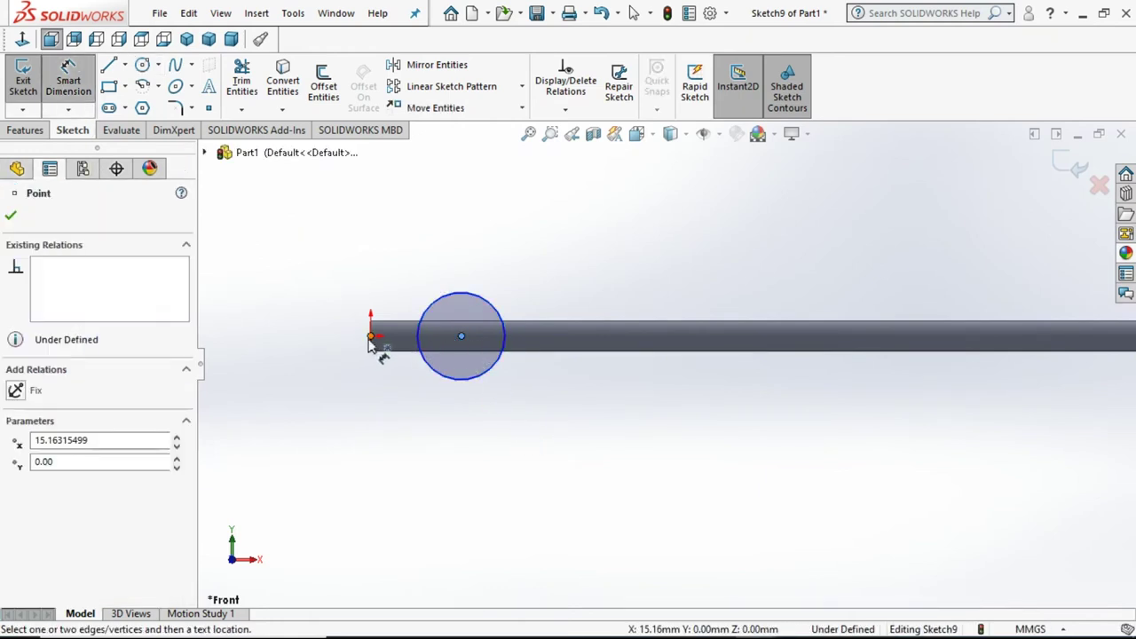
left_click(461, 336)
left_click(421, 421)
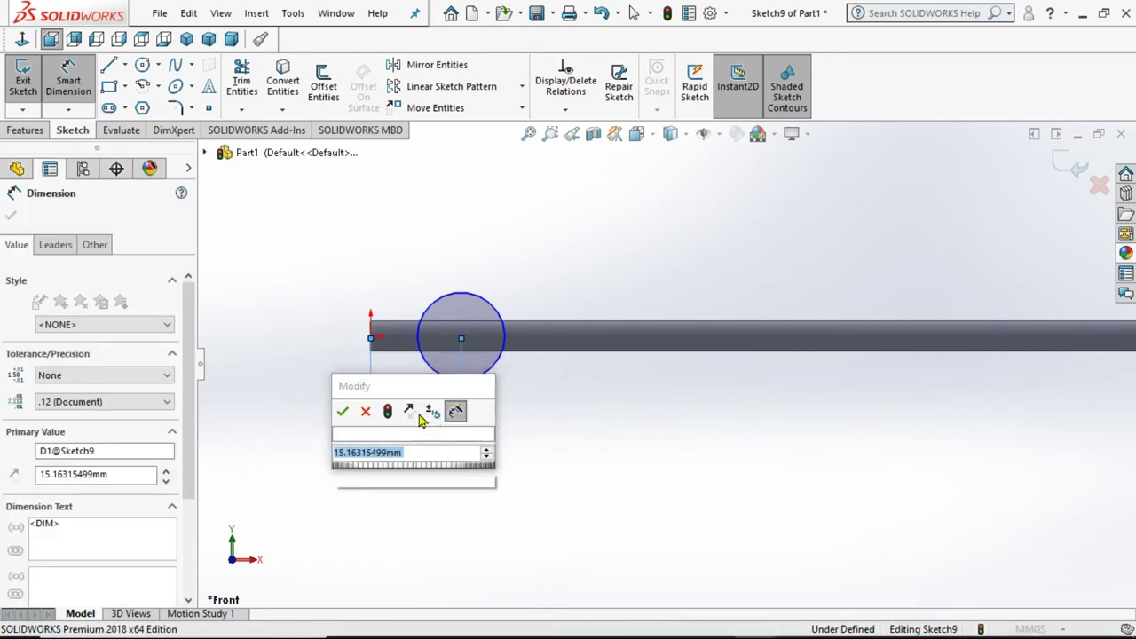
type("11")
key("Return")
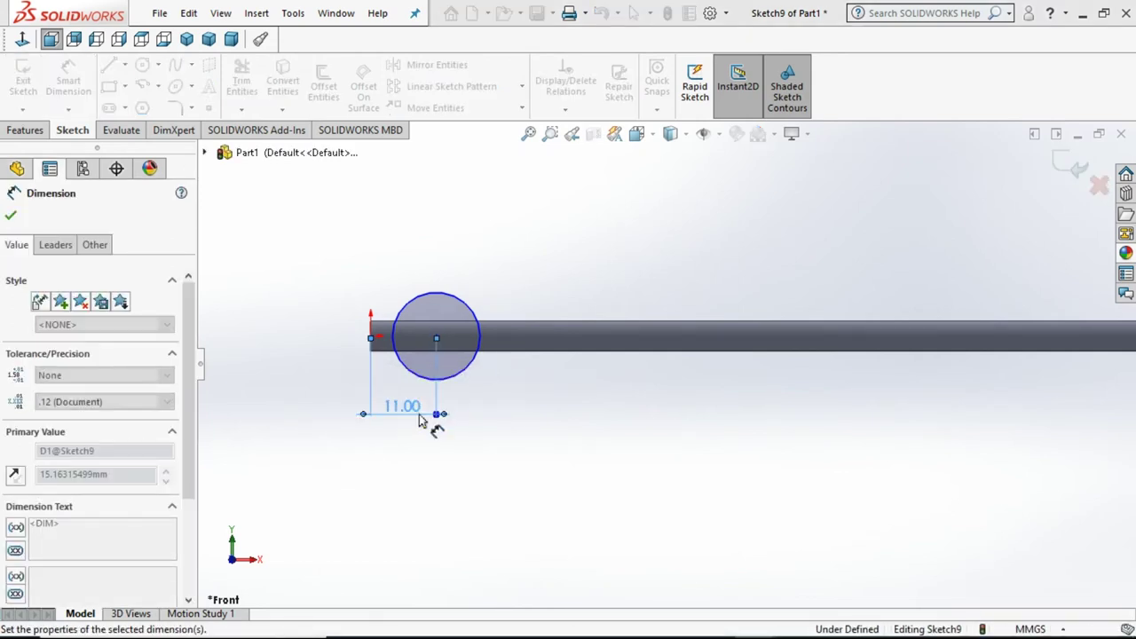
left_click(470, 375)
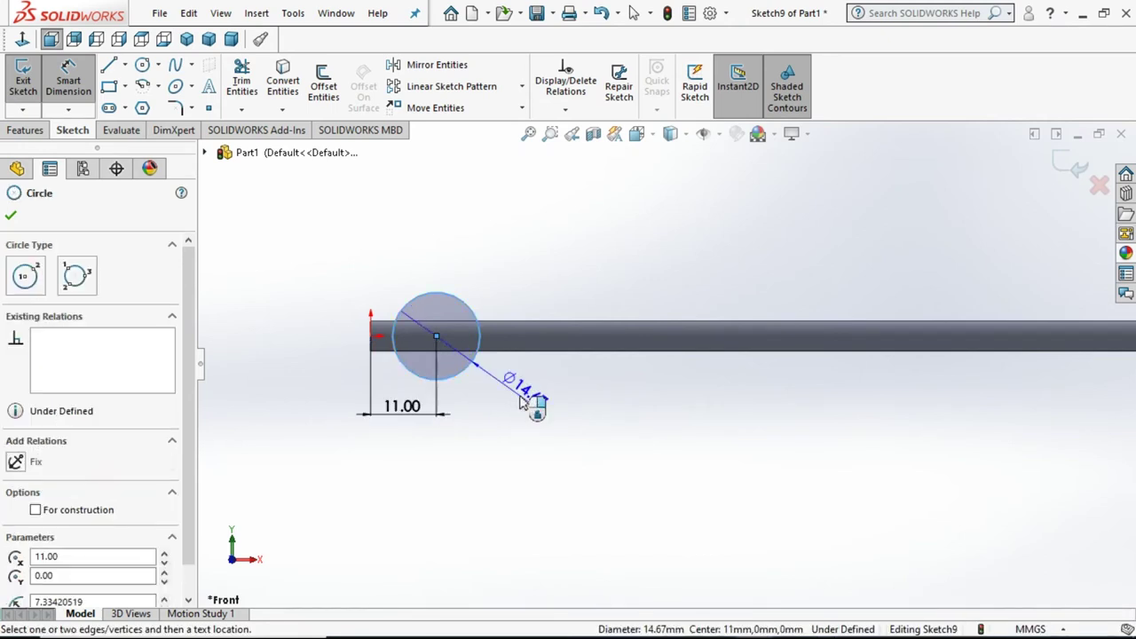
left_click(526, 409)
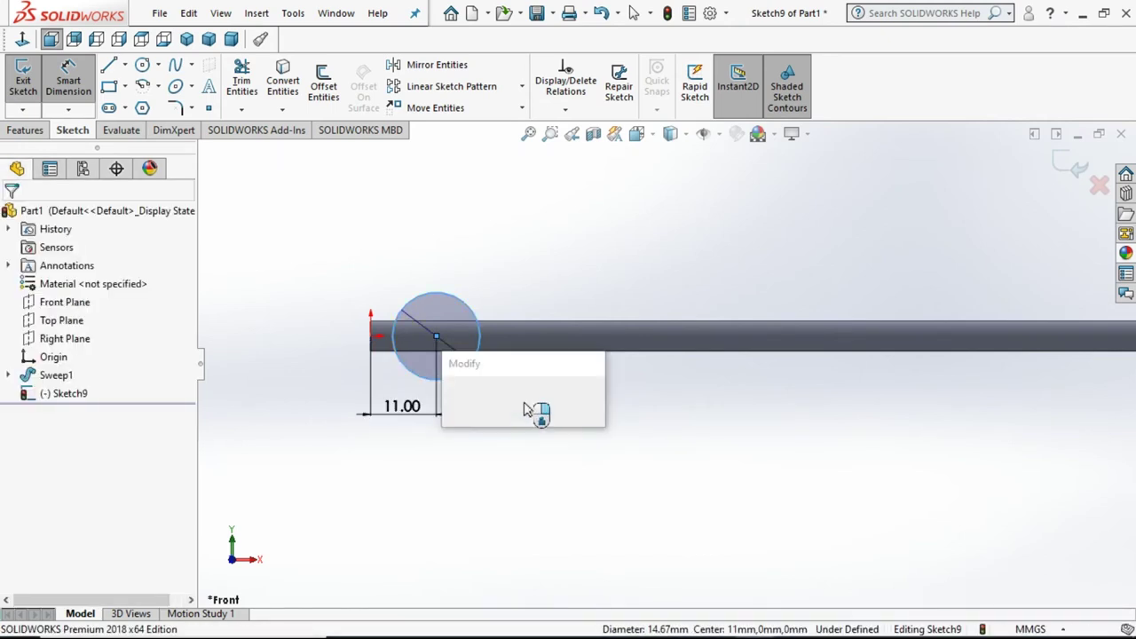
type("4")
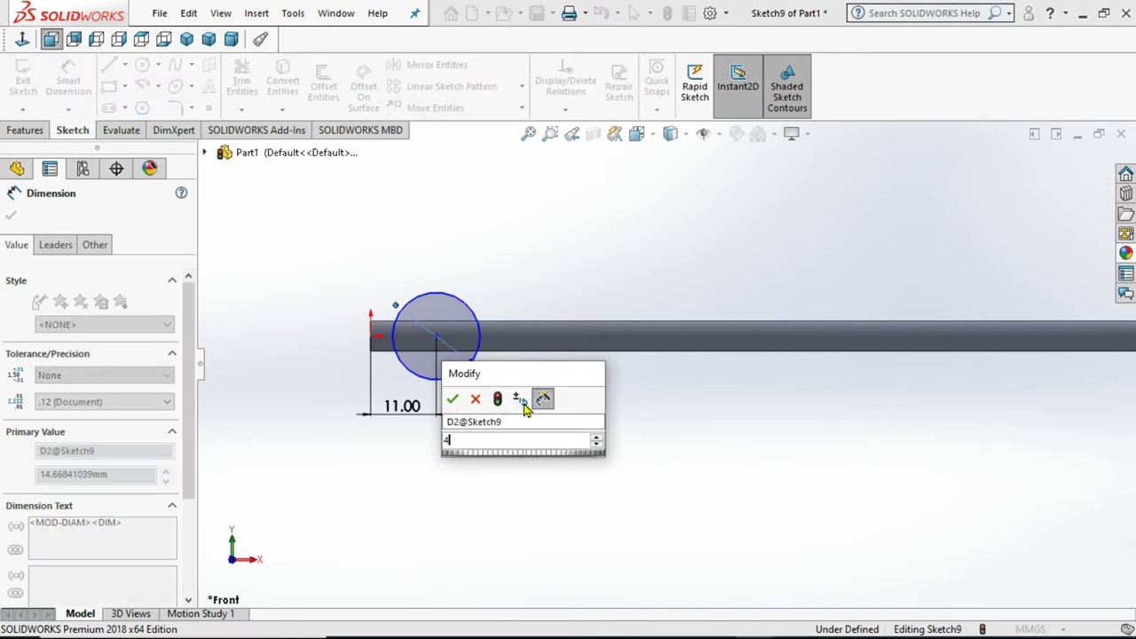
key("Return")
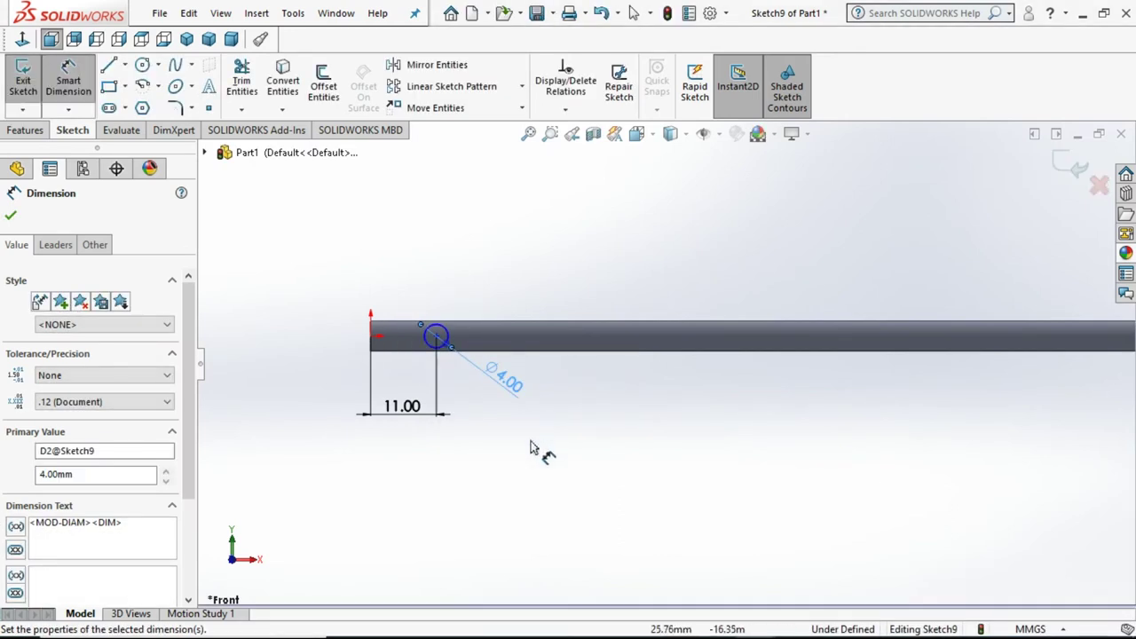
- Make the circle centre horizontal with the origin and exit the fully defined sketch
scroll(439, 351, "down", 3)
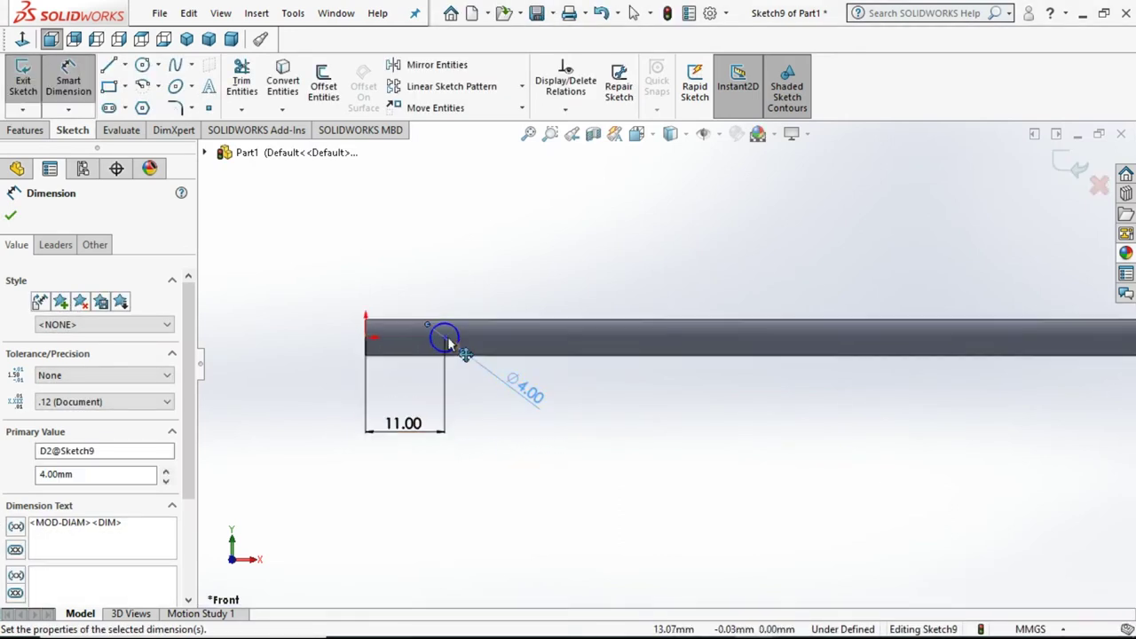
left_click(10, 220)
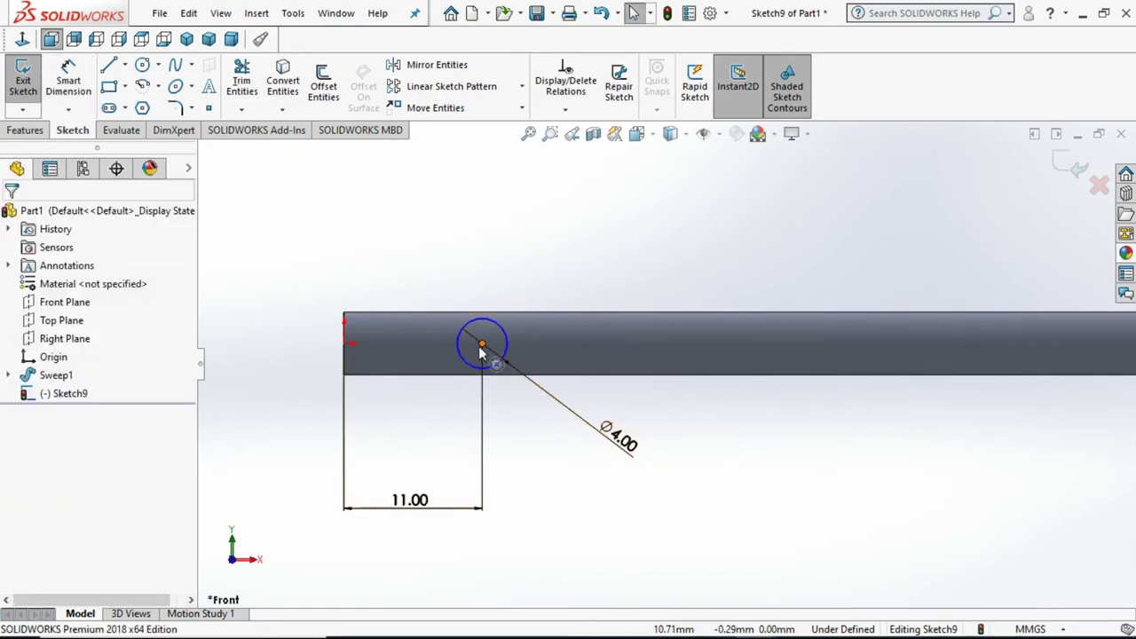
left_click(344, 344, "ctrl")
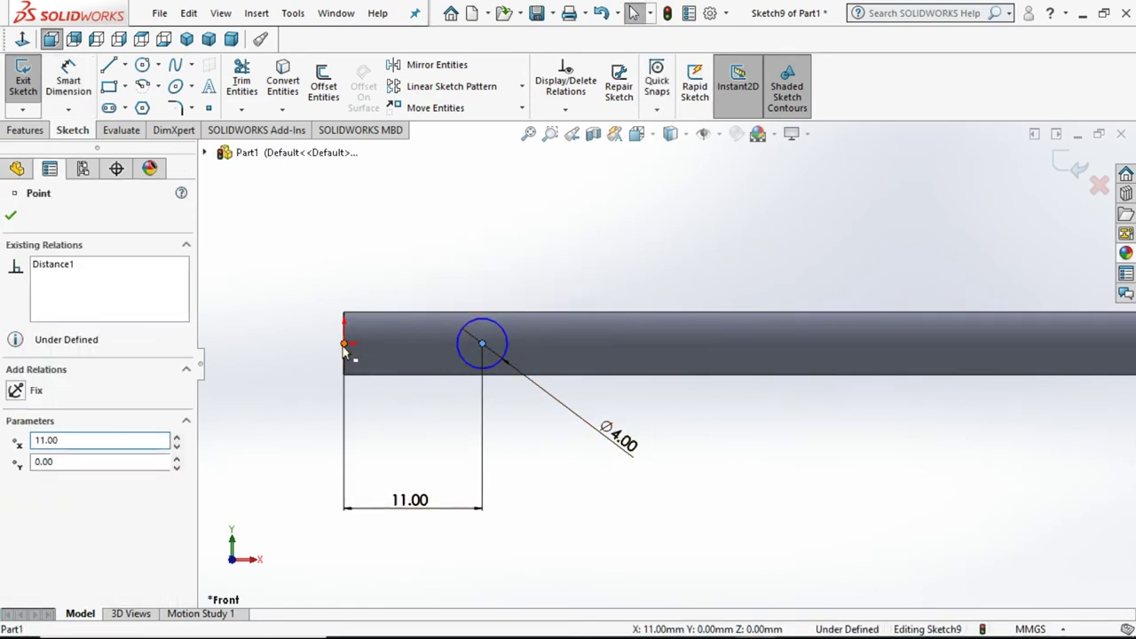
left_click(15, 483)
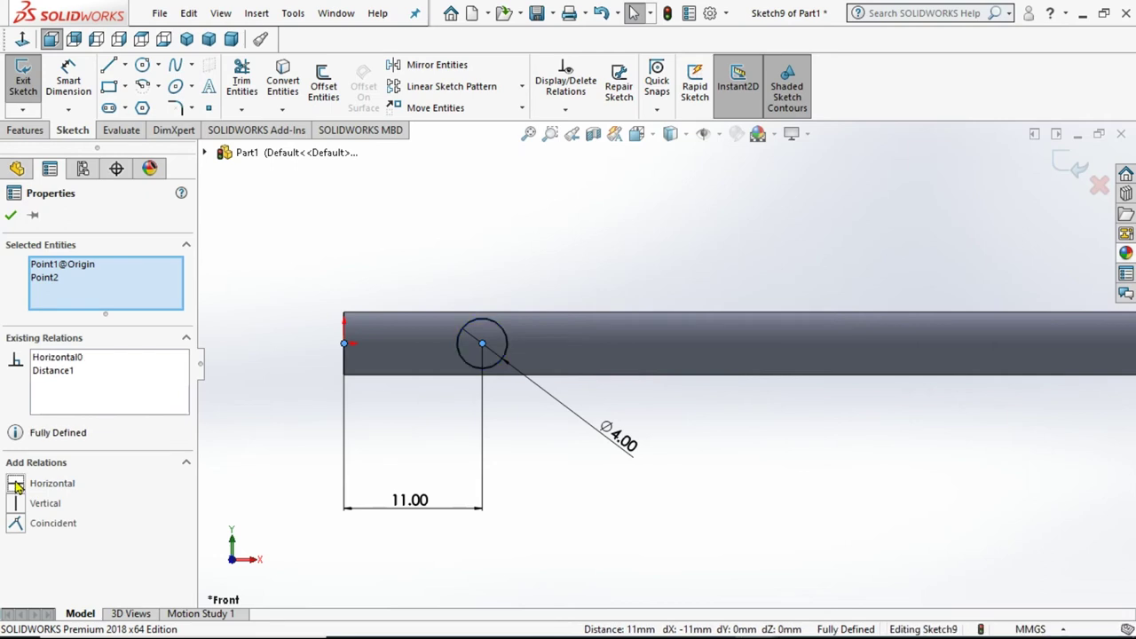
left_click(12, 219)
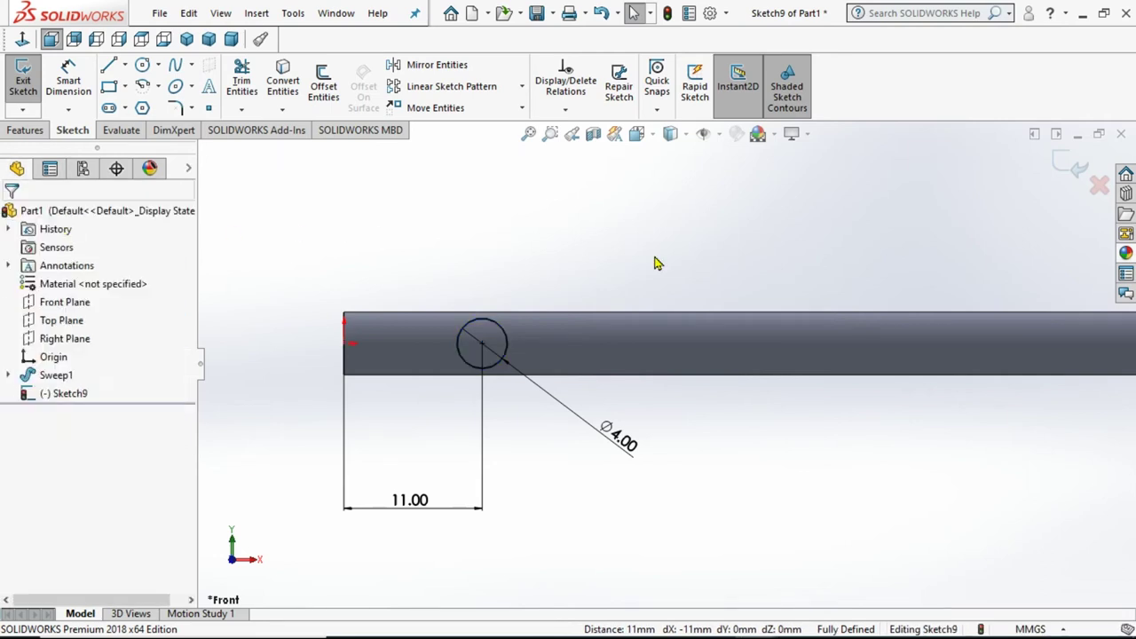
left_click(1058, 164)
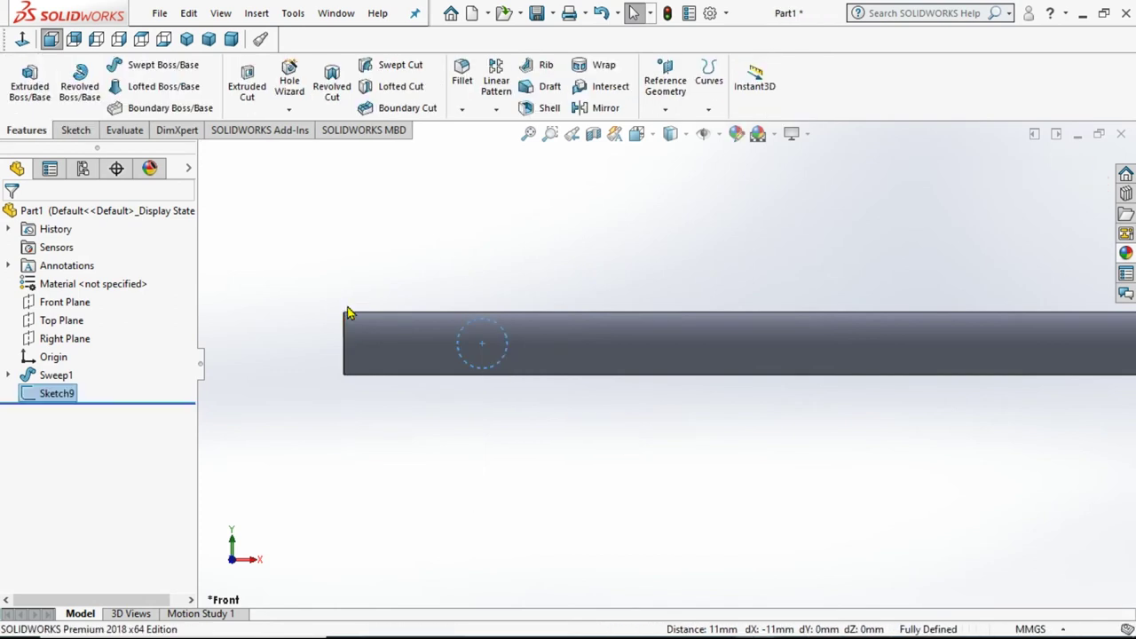
- Extrude the Ø4 mm circle Up To Surface, ending at the opposite pipe face, to form the cross rod
middle_click_drag(359, 282, 401, 359)
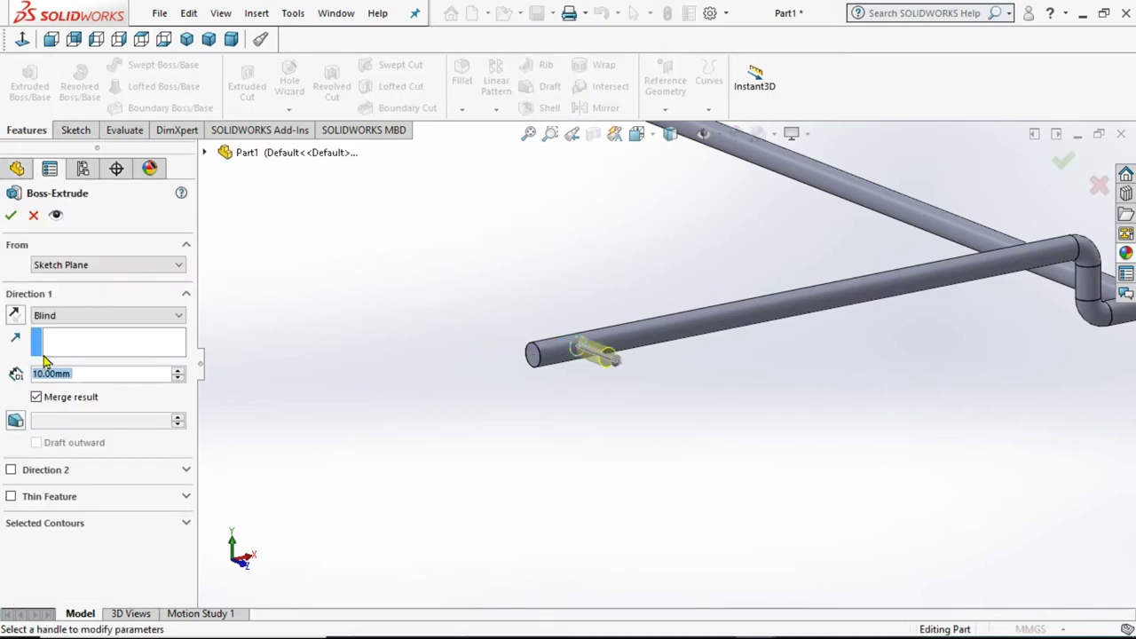
left_click(115, 321)
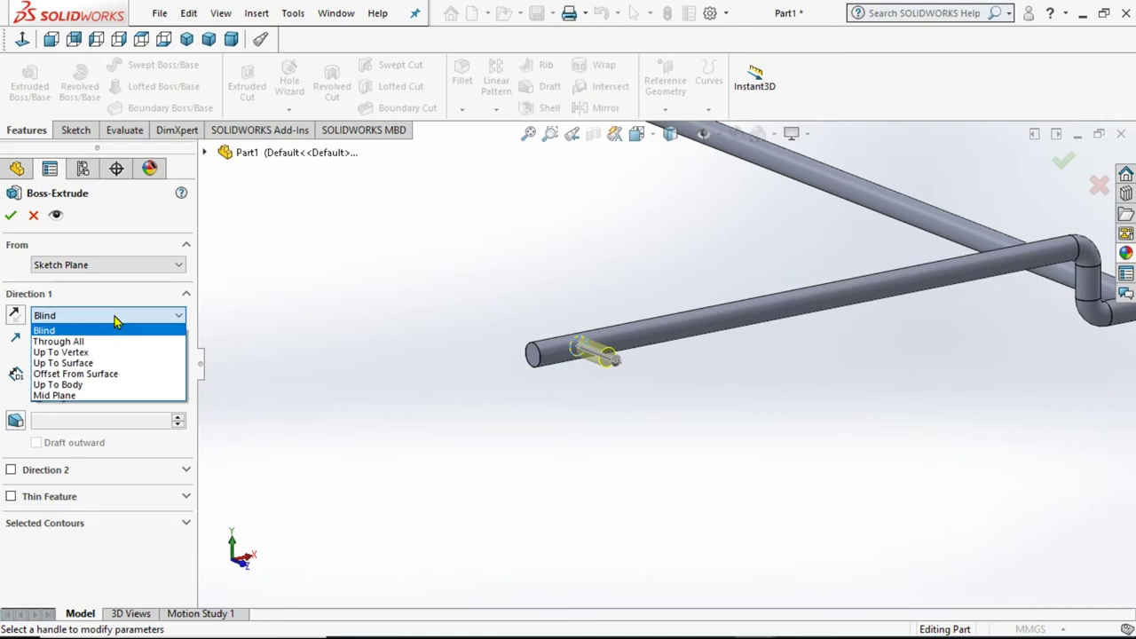
left_click(60, 363)
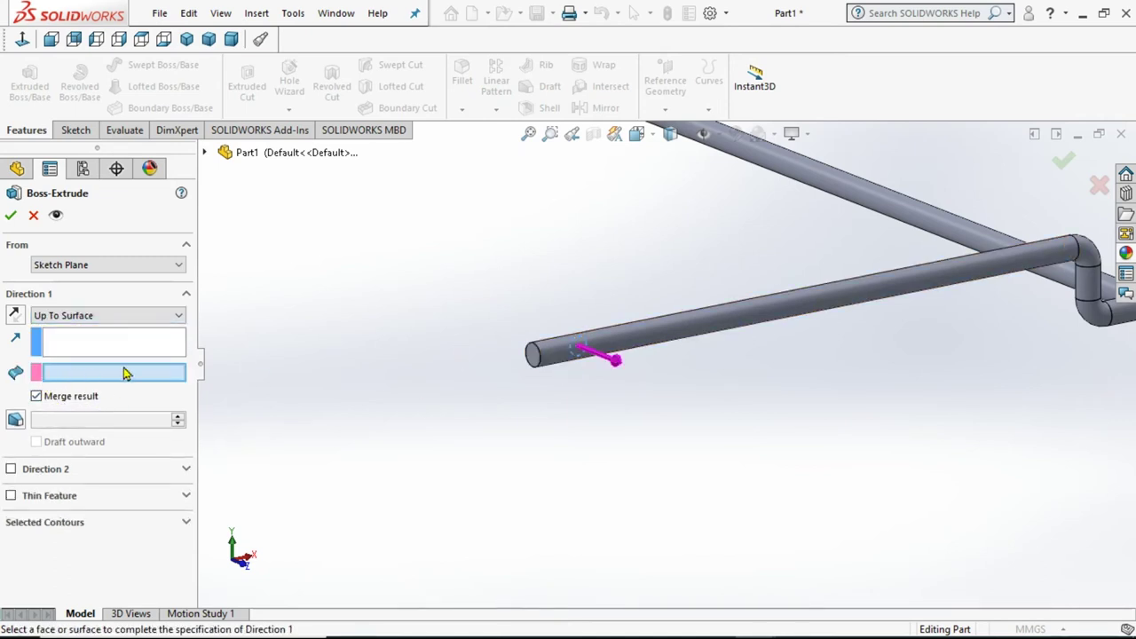
scroll(542, 390, "up", 5)
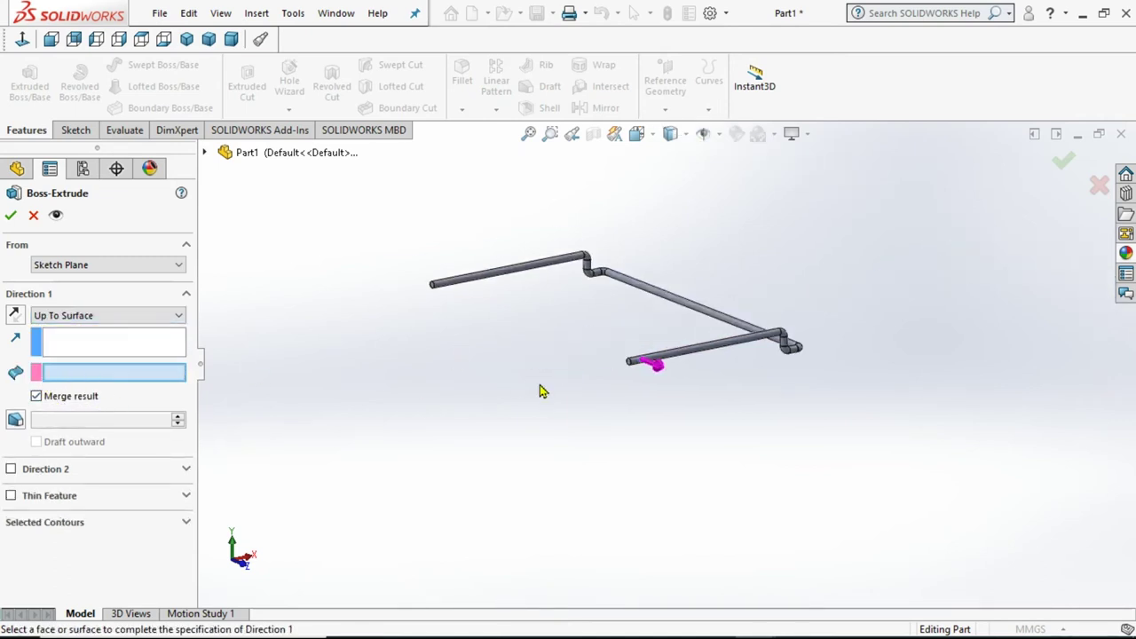
left_click(457, 285)
scroll(457, 322, "down", 5)
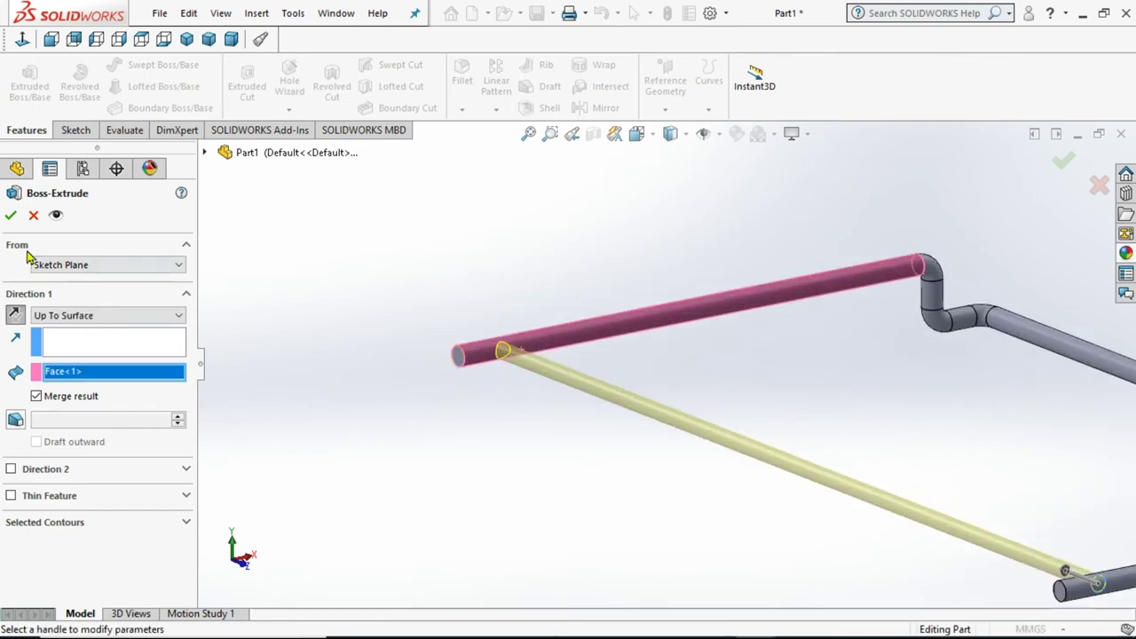
left_click(11, 215)
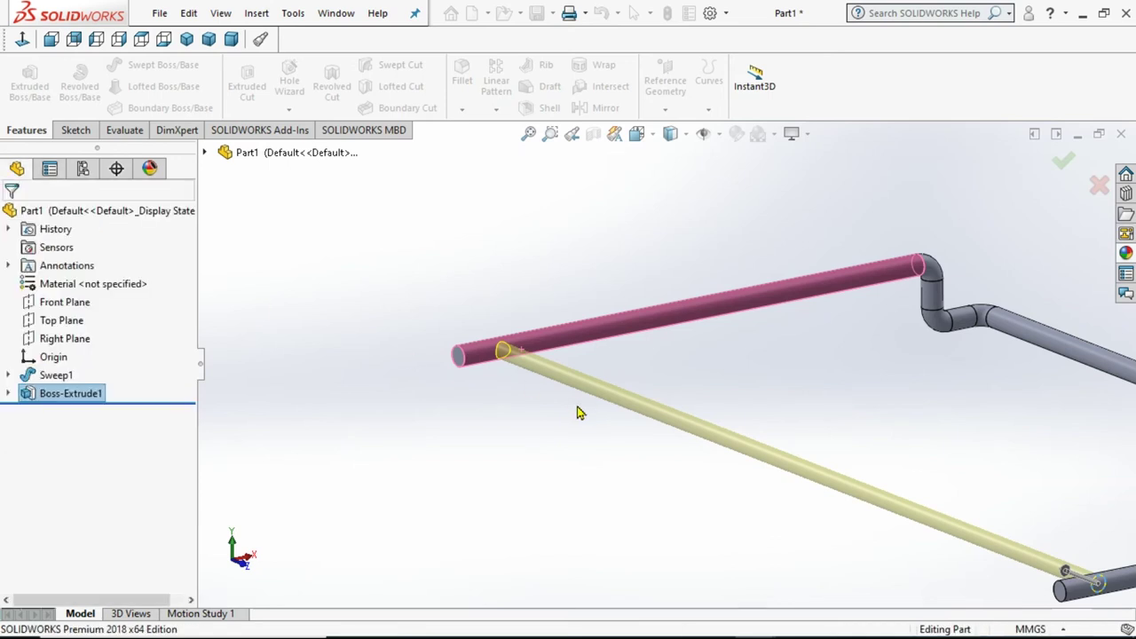
scroll(662, 424, "up", 3)
scroll(734, 449, "up", 3)
mouse_move(735, 457)
middle_mouse_down()
mouse_move(735, 522)
mouse_move(744, 466)
mouse_move(754, 513)
middle_mouse_up()
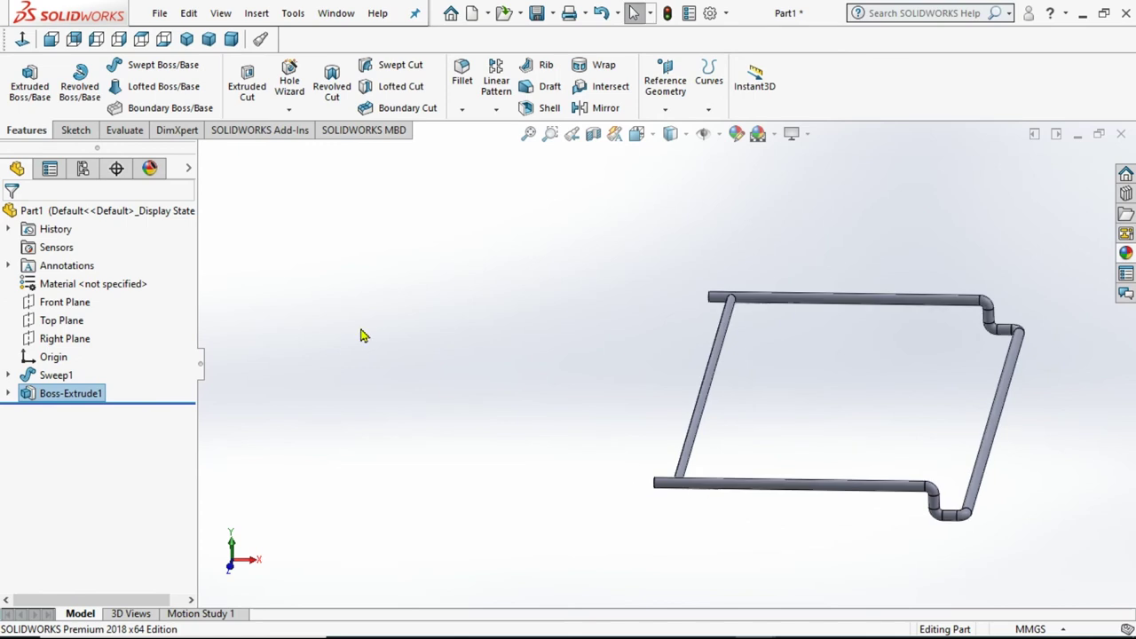
- Linear-pattern the cross rod along the bottom tube: 6 instances at 22 mm spacing
left_click(493, 87)
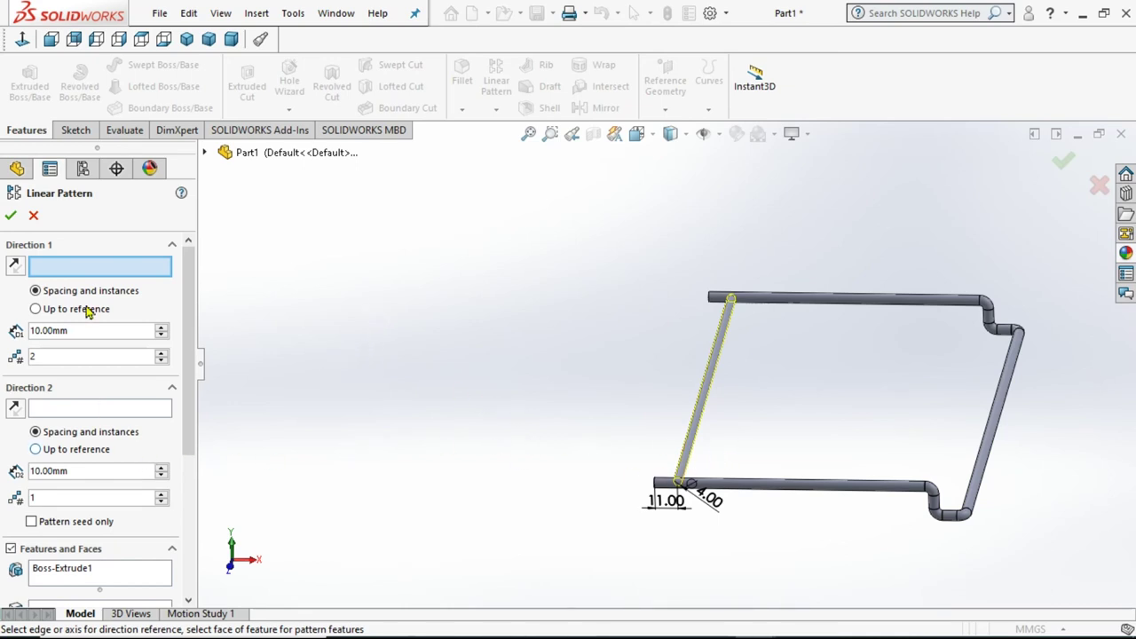
left_click(764, 493)
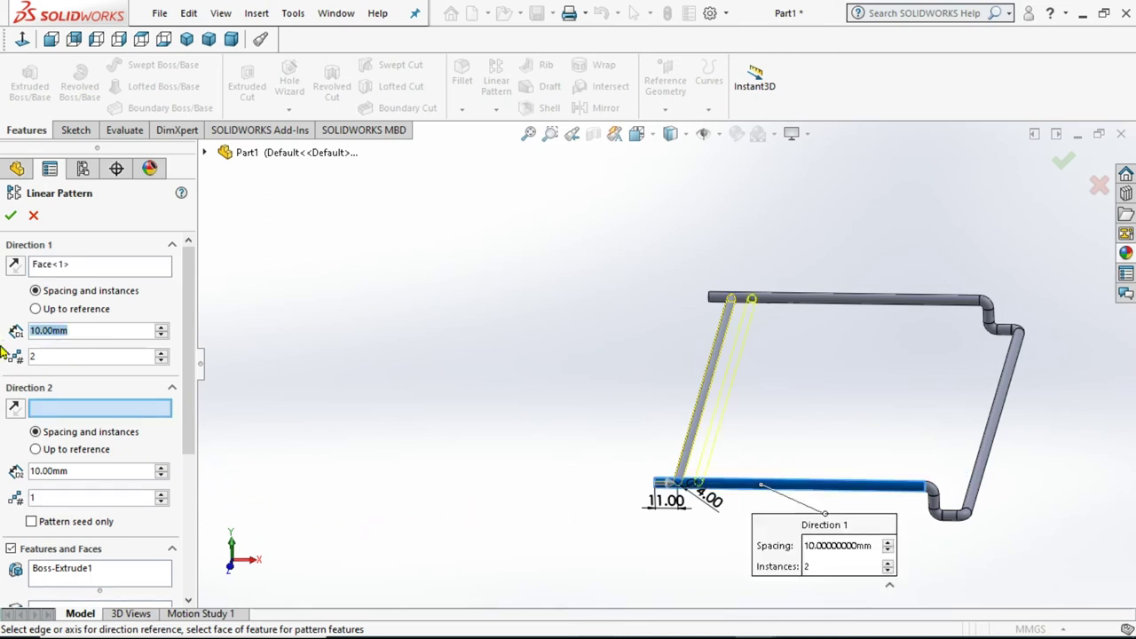
type("22")
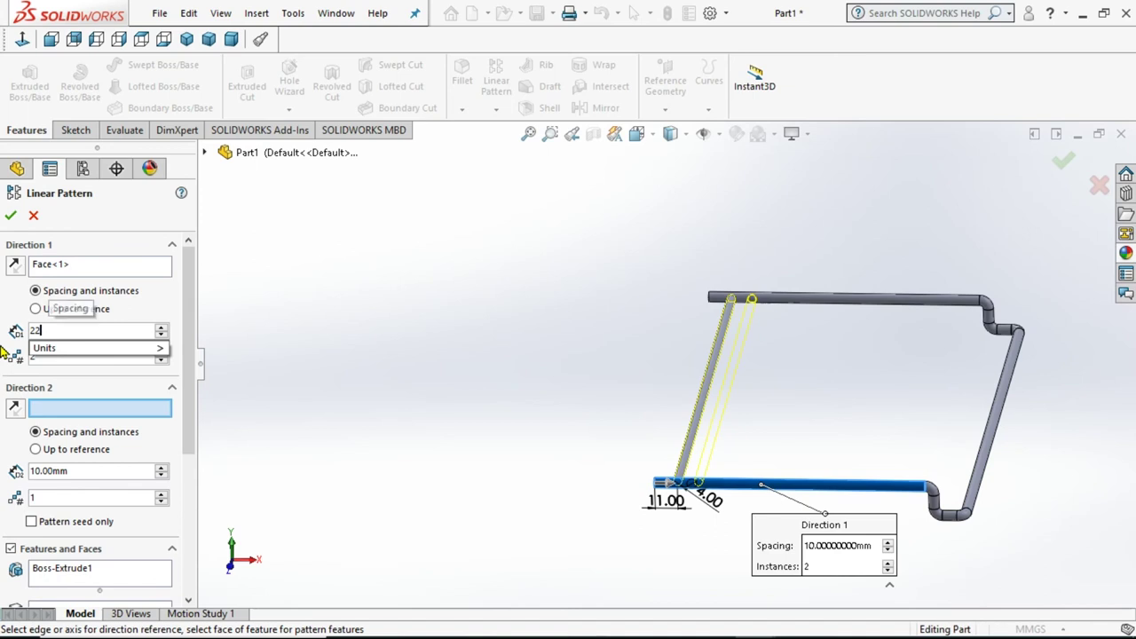
key("Return")
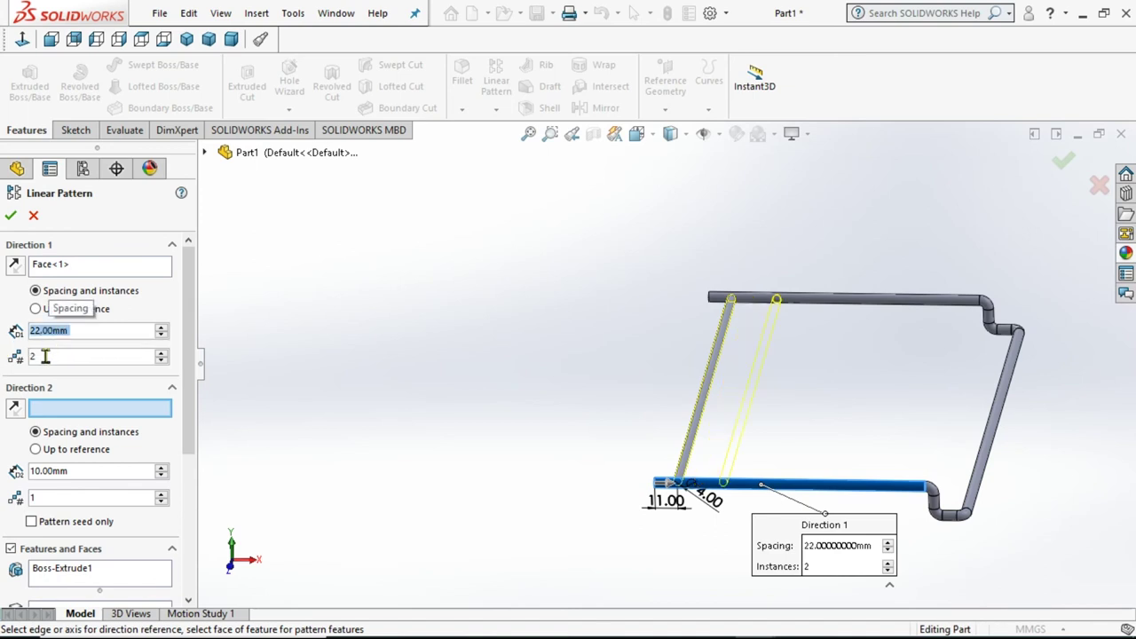
left_click(46, 356)
type("6")
key("Return")
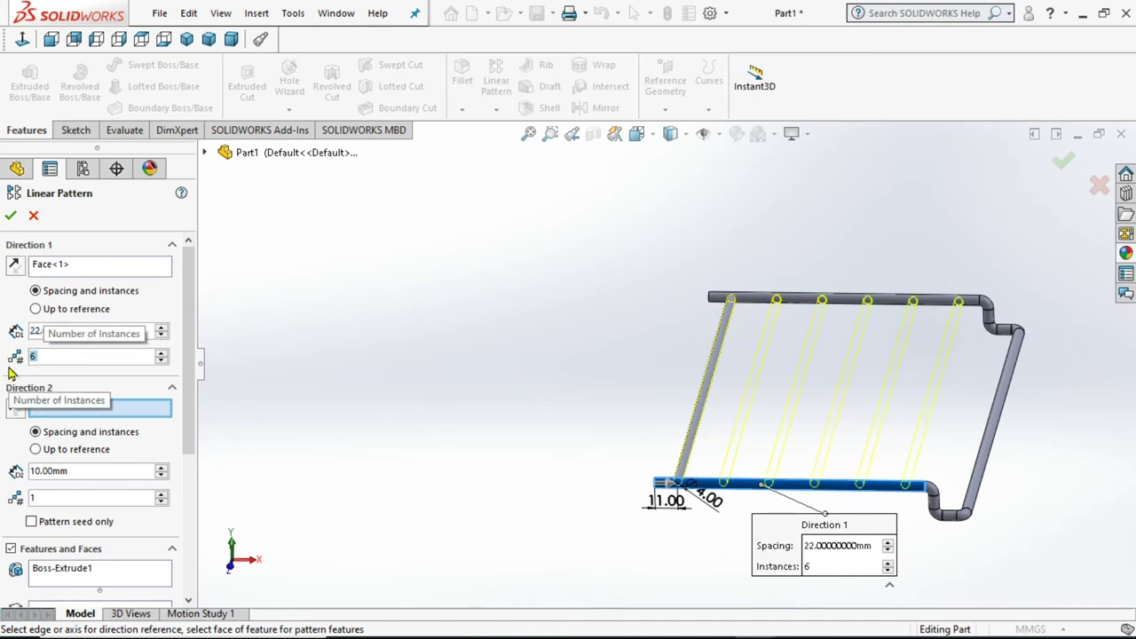
left_click(10, 219)
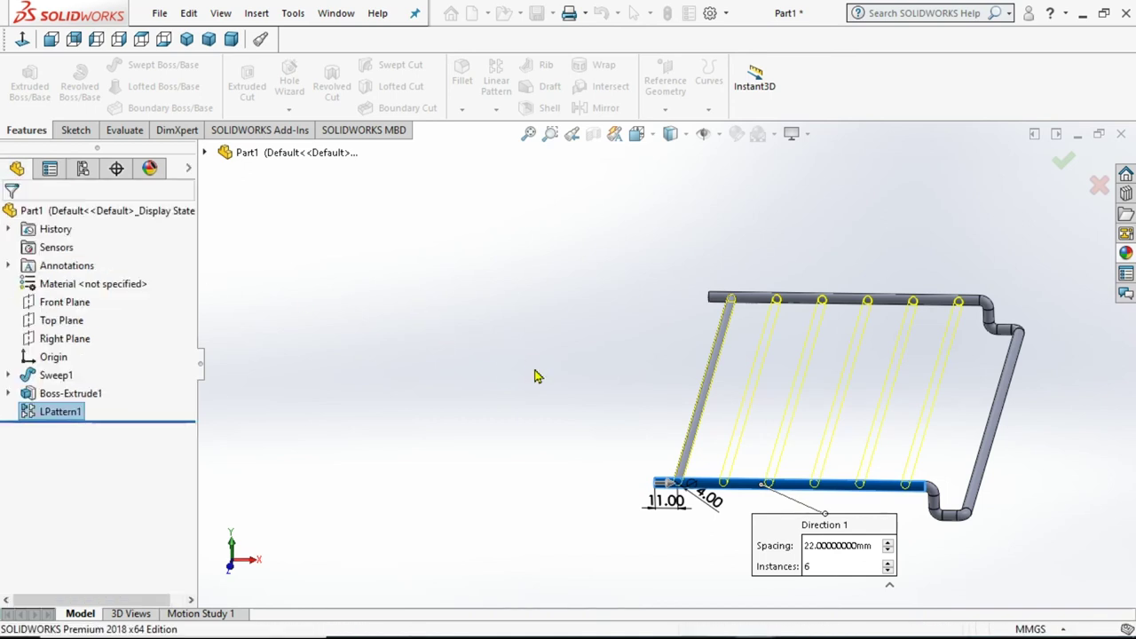
middle_click_drag(639, 415, 672, 431)
- Start a Mirror feature using the Right Plane as the mirror plane
scroll(915, 409, "down", 3)
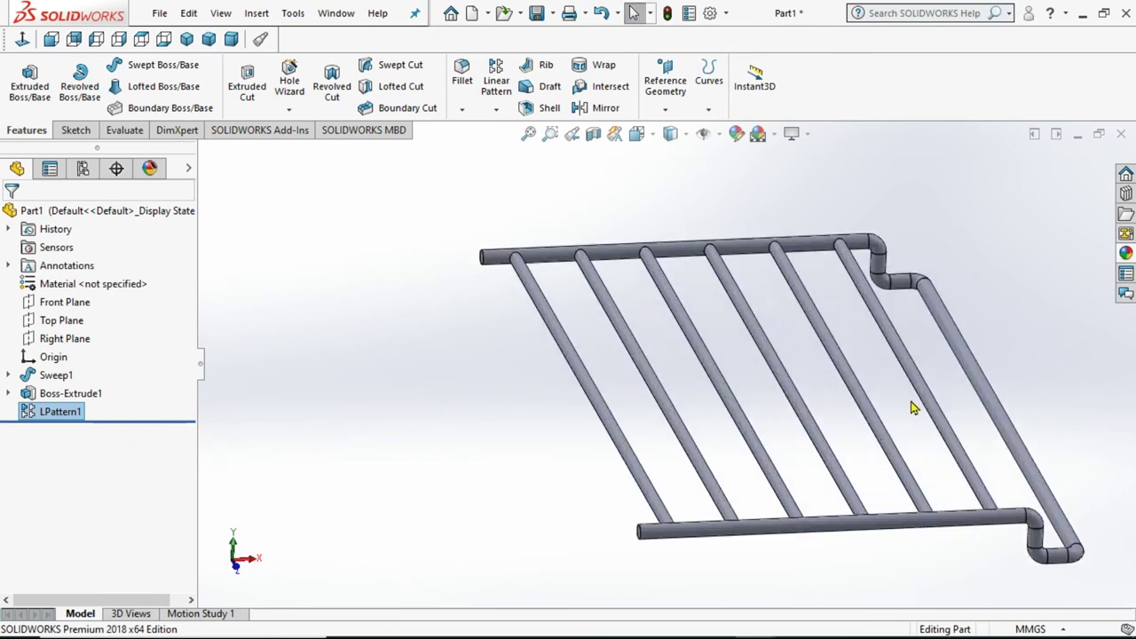
left_click(602, 408)
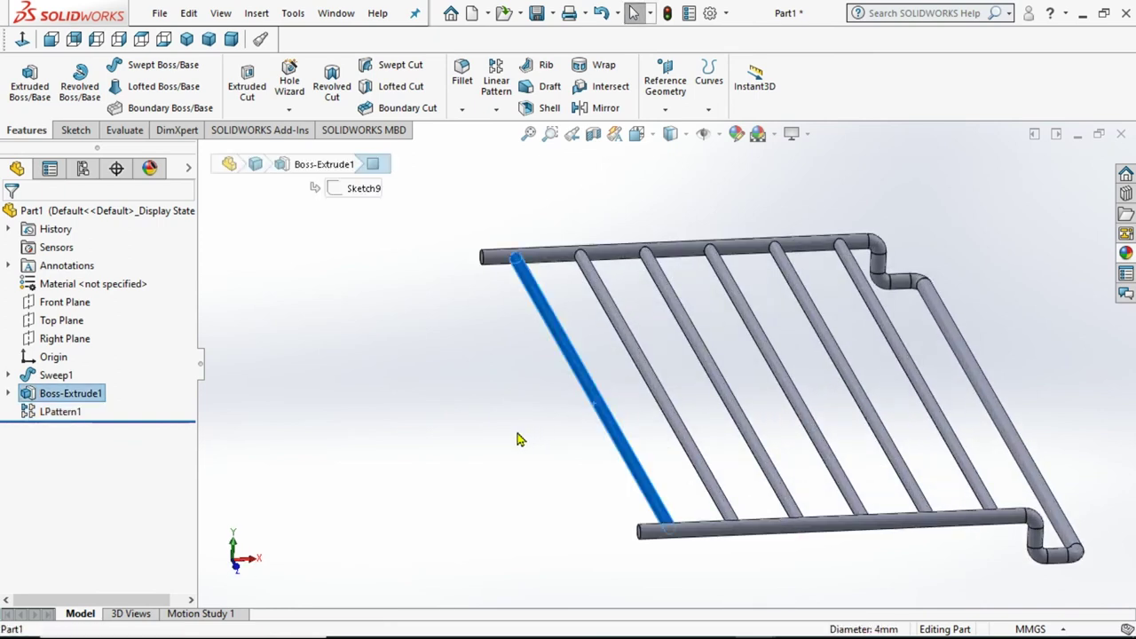
left_click(510, 432)
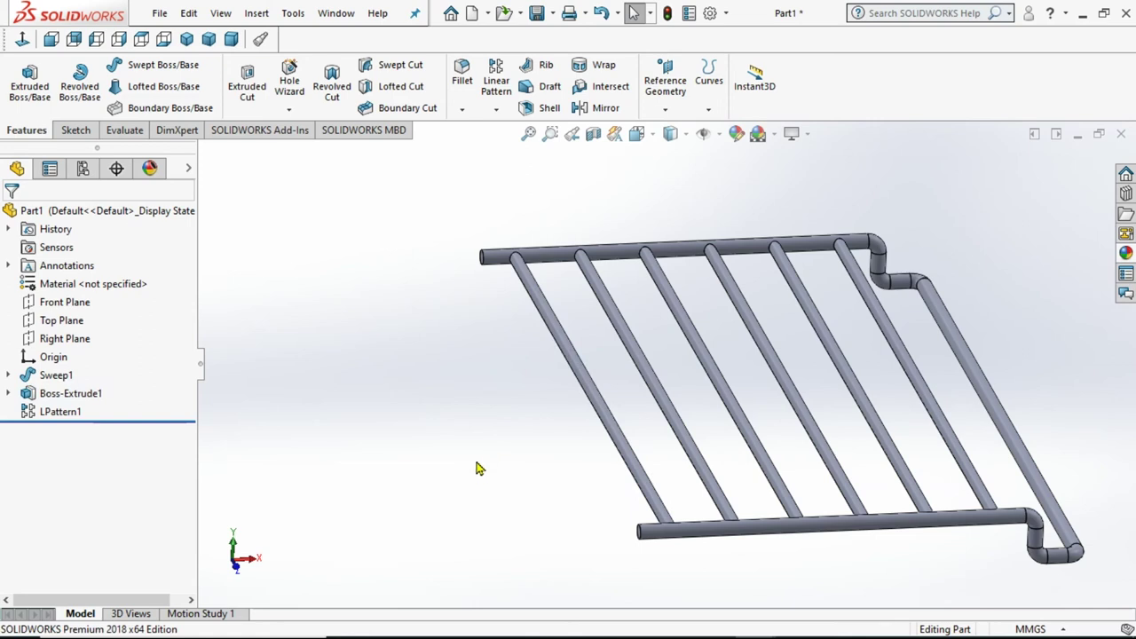
middle_click_drag(486, 488, 362, 450)
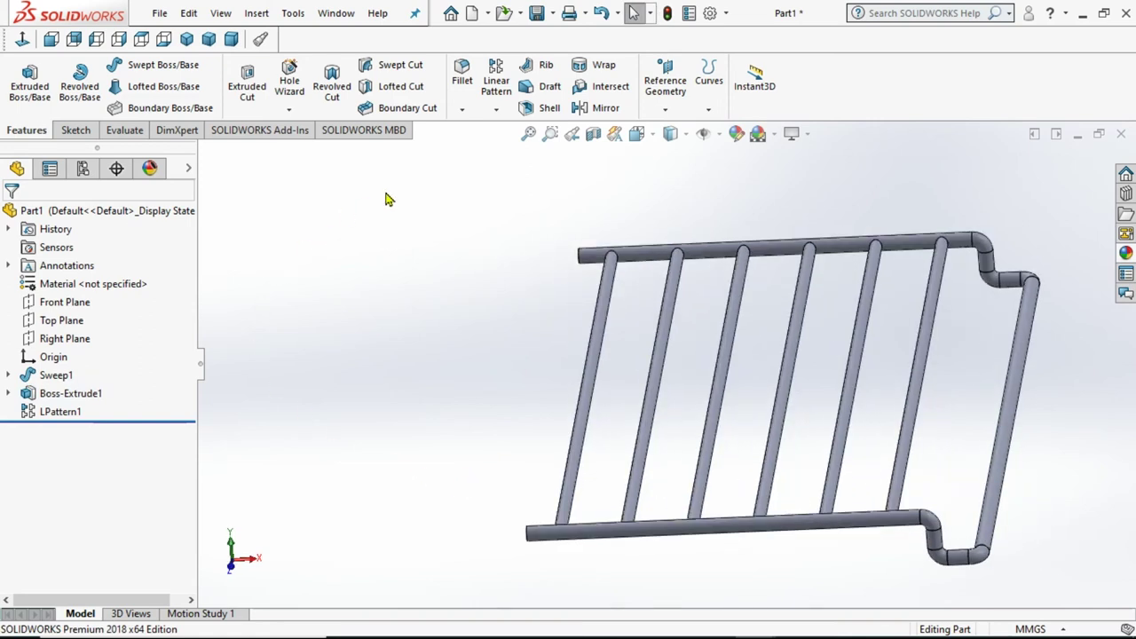
left_click(605, 107)
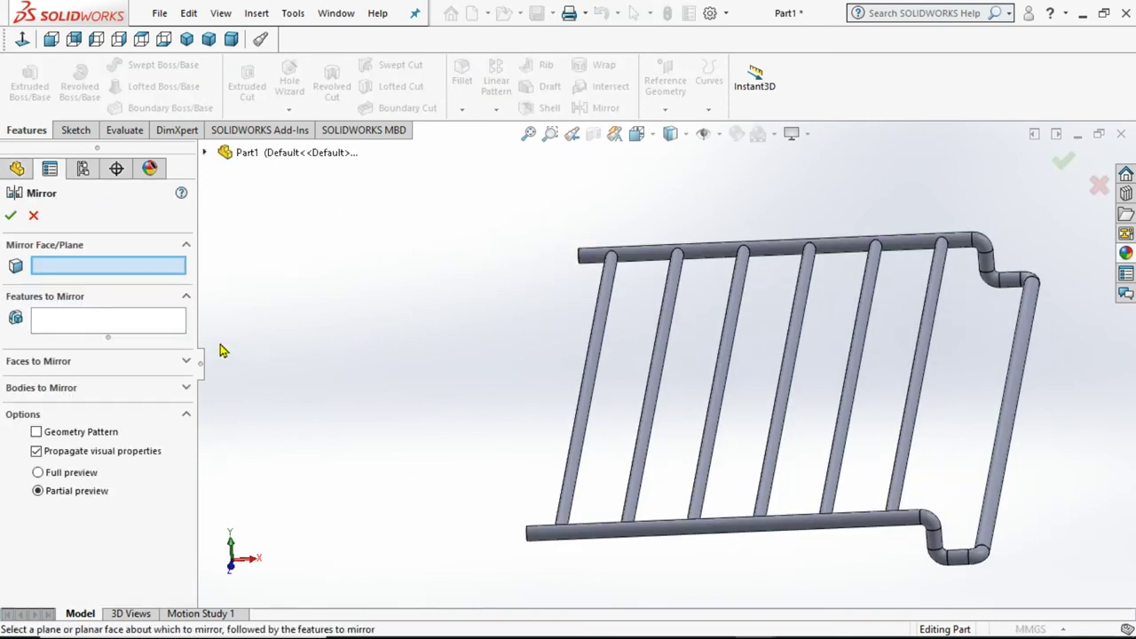
left_click(205, 153)
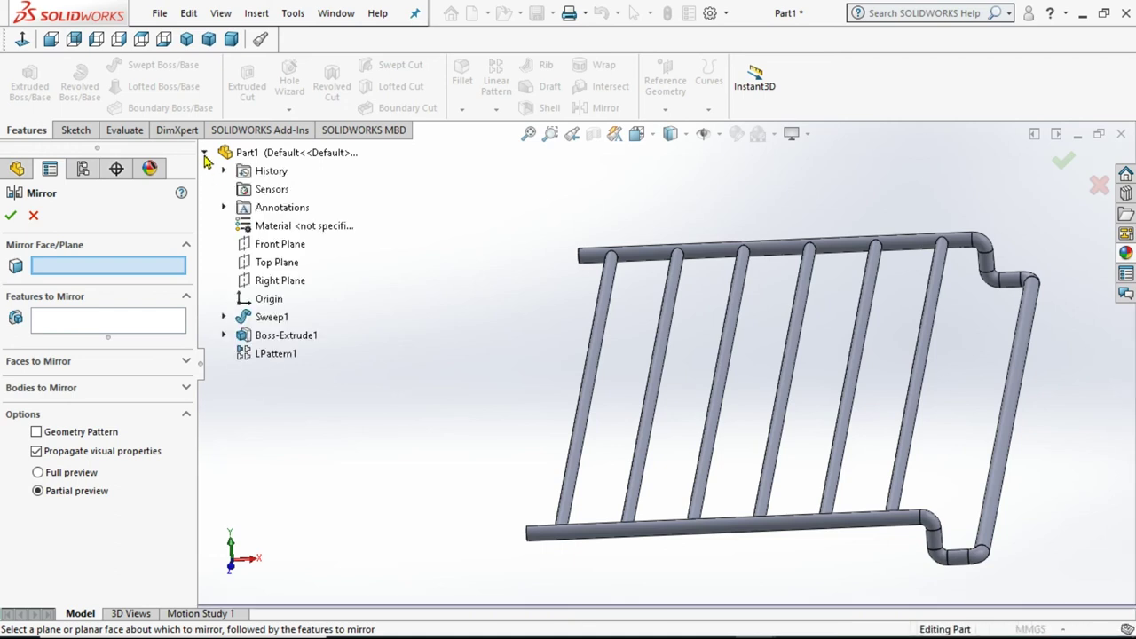
left_click(282, 286)
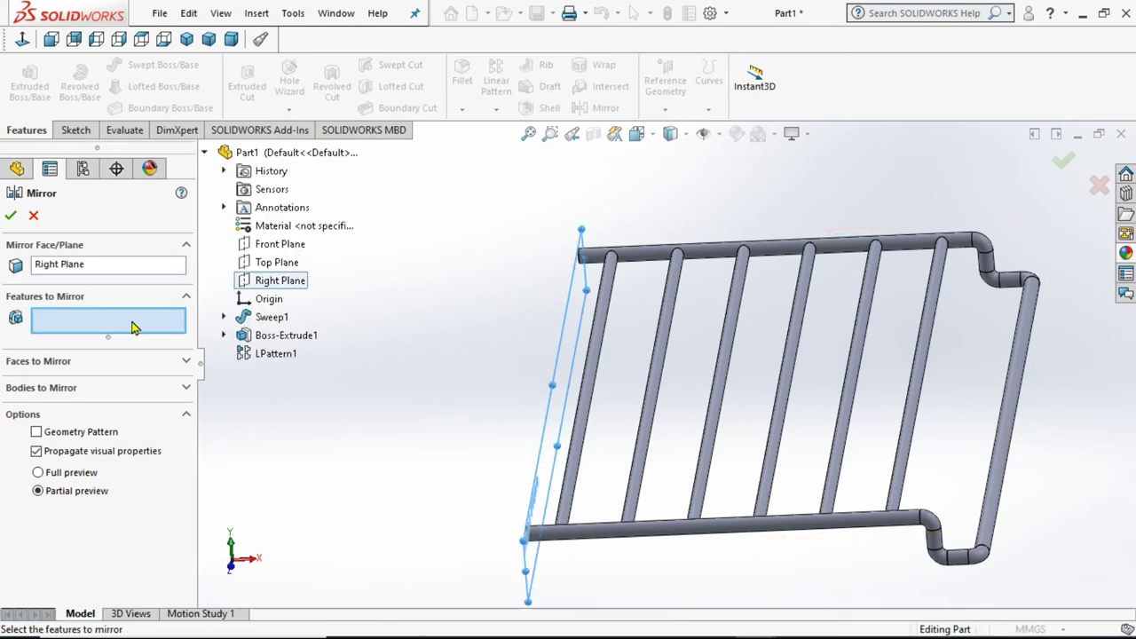
- Add Sweep1, LPattern1 and Boss-Extrude1 as features to mirror and confirm
left_click(266, 319)
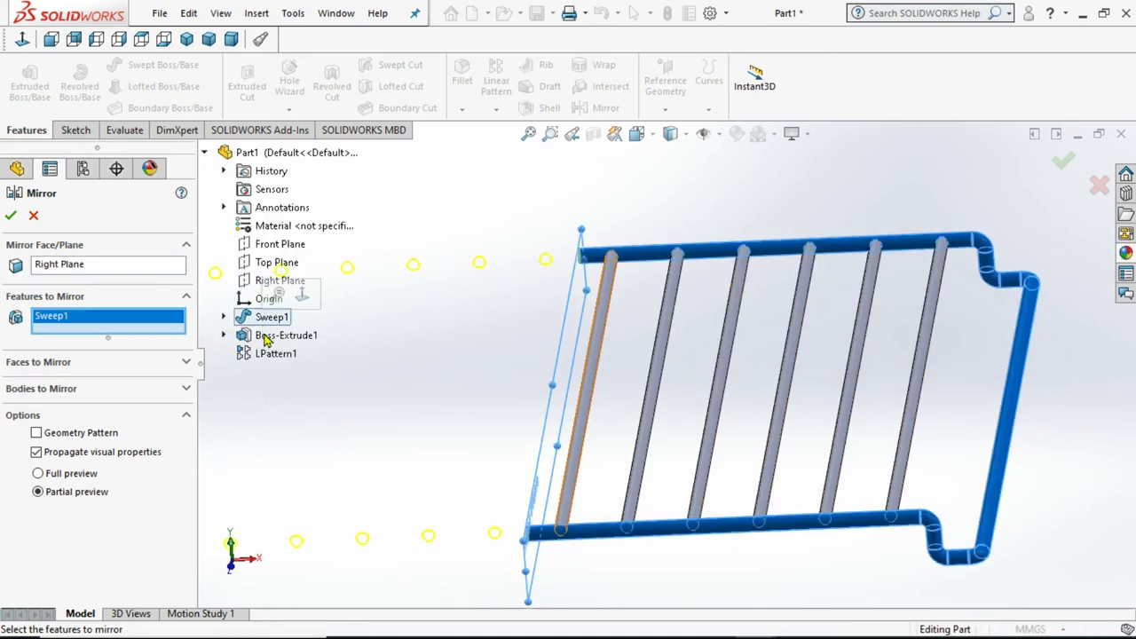
left_click(270, 355)
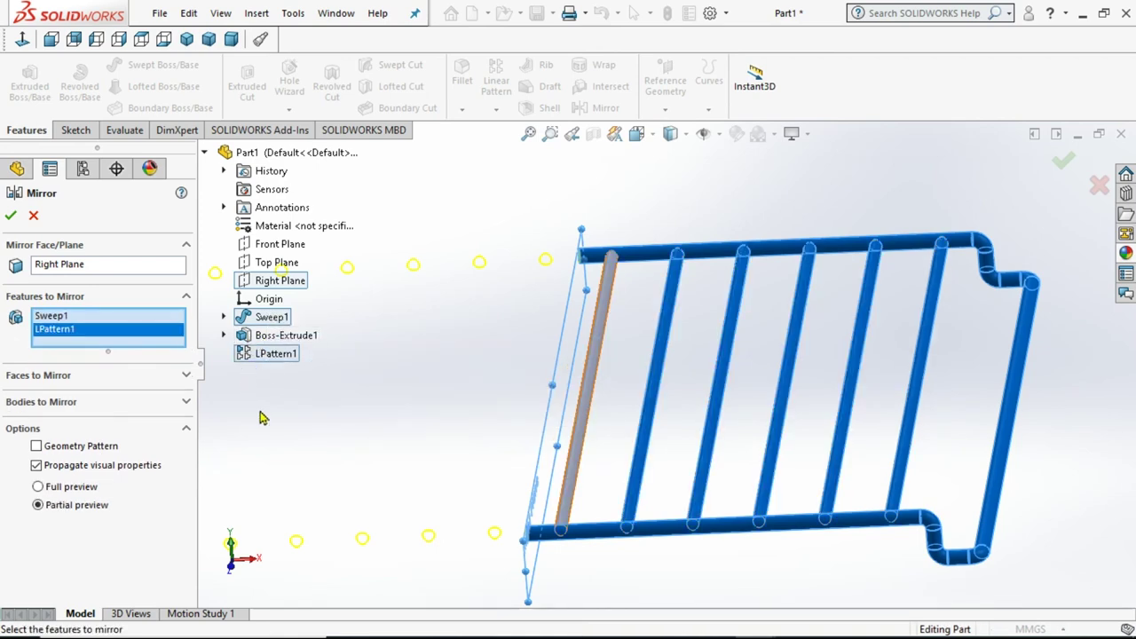
left_click(265, 342)
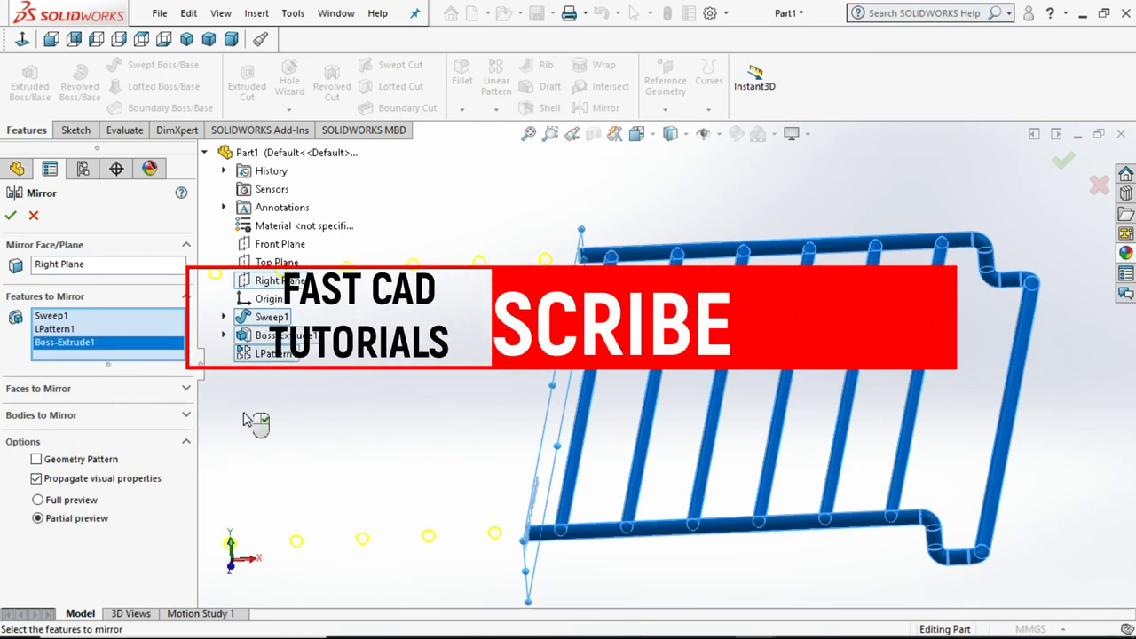
scroll(385, 414, "up", 3)
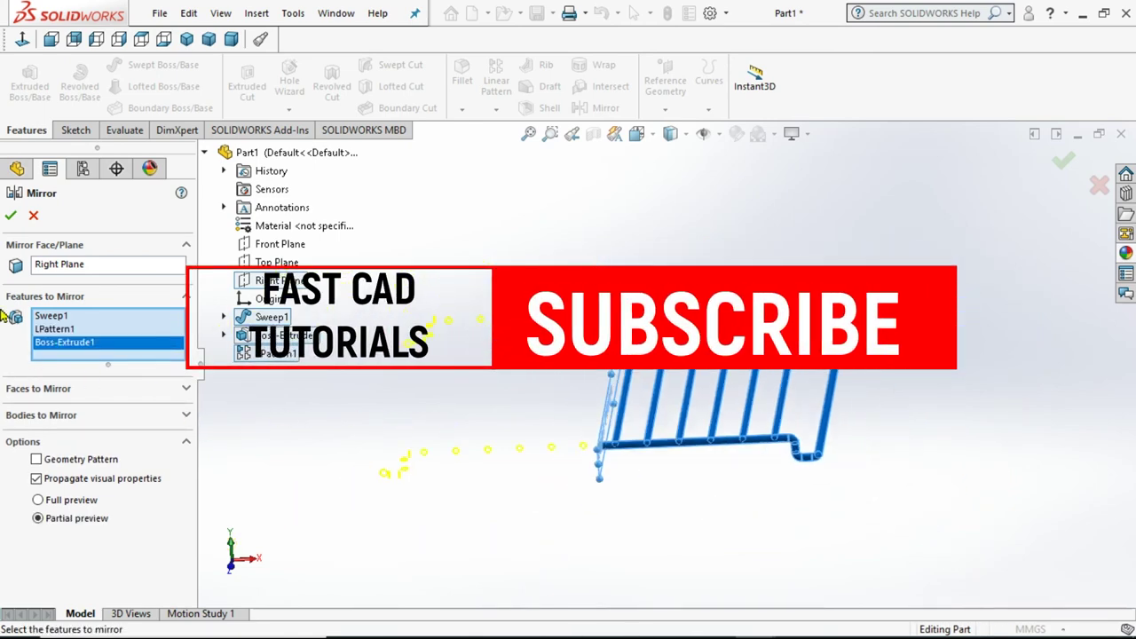
left_click(11, 217)
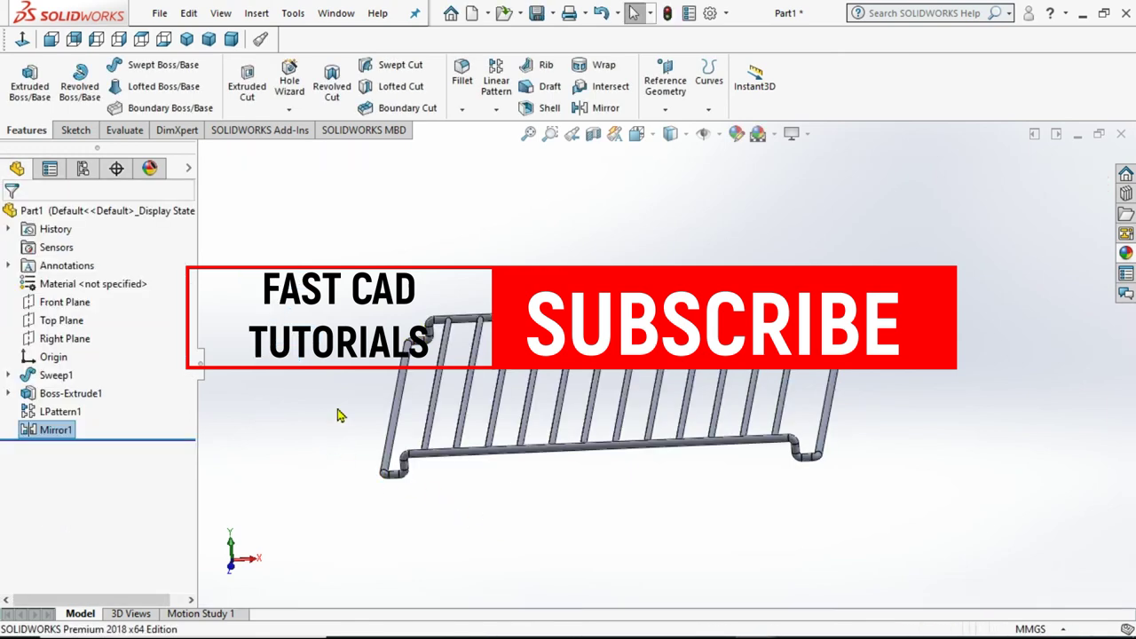
- Orbit and zoom around the finished rack to inspect the full frame with twelve cross rods
middle_click_drag(580, 561, 587, 211)
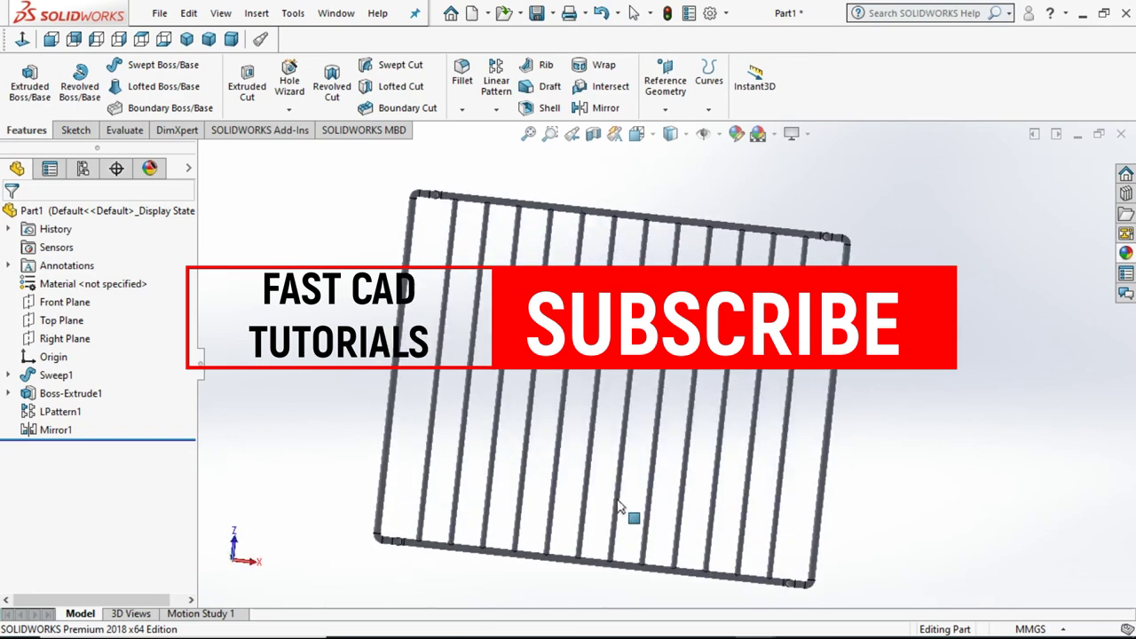
middle_click_drag(619, 506, 627, 233)
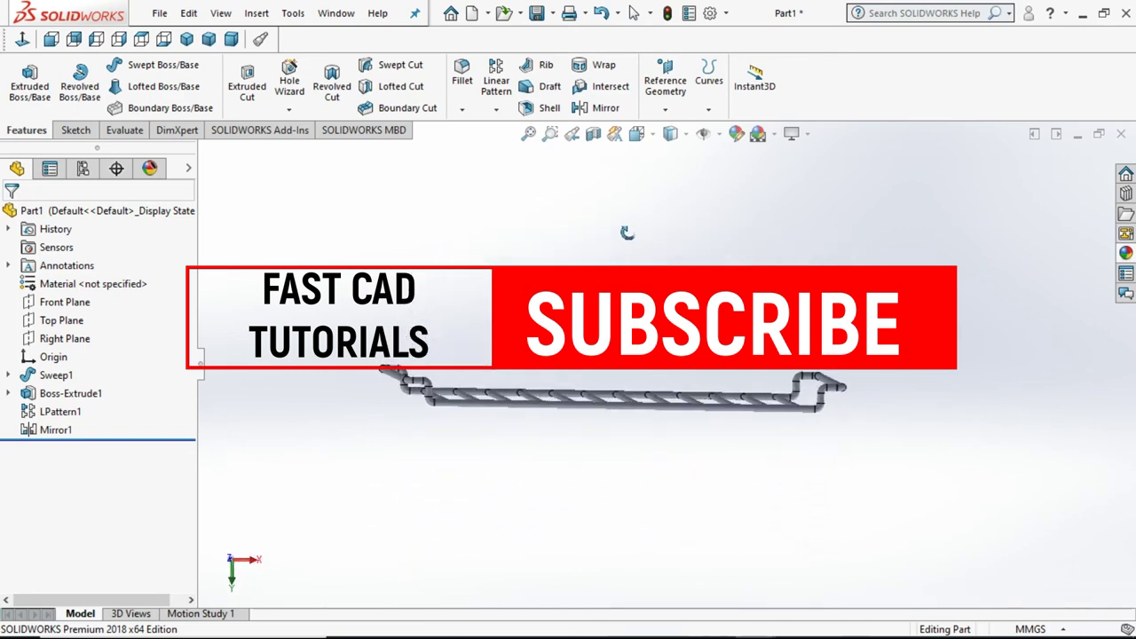
mouse_move(627, 233)
middle_mouse_down()
mouse_move(873, 328)
mouse_move(862, 223)
mouse_move(875, 260)
mouse_move(811, 363)
middle_mouse_up()
scroll(815, 496, "down", 5)
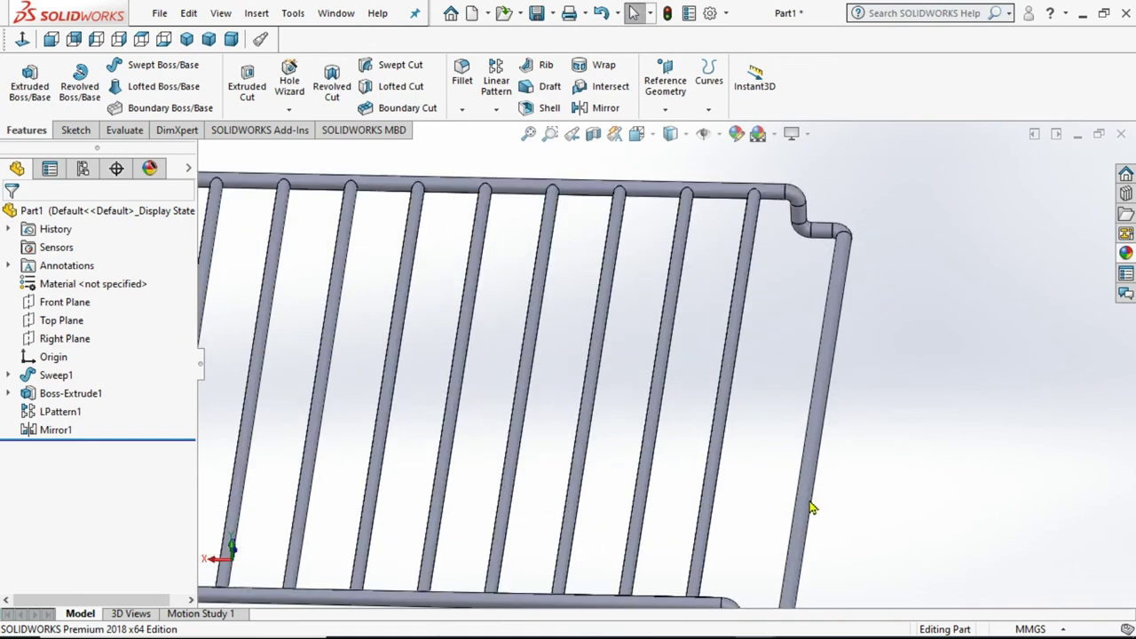
scroll(826, 170, "down", 1)
scroll(789, 355, "down", 3)
scroll(728, 401, "down", 3)
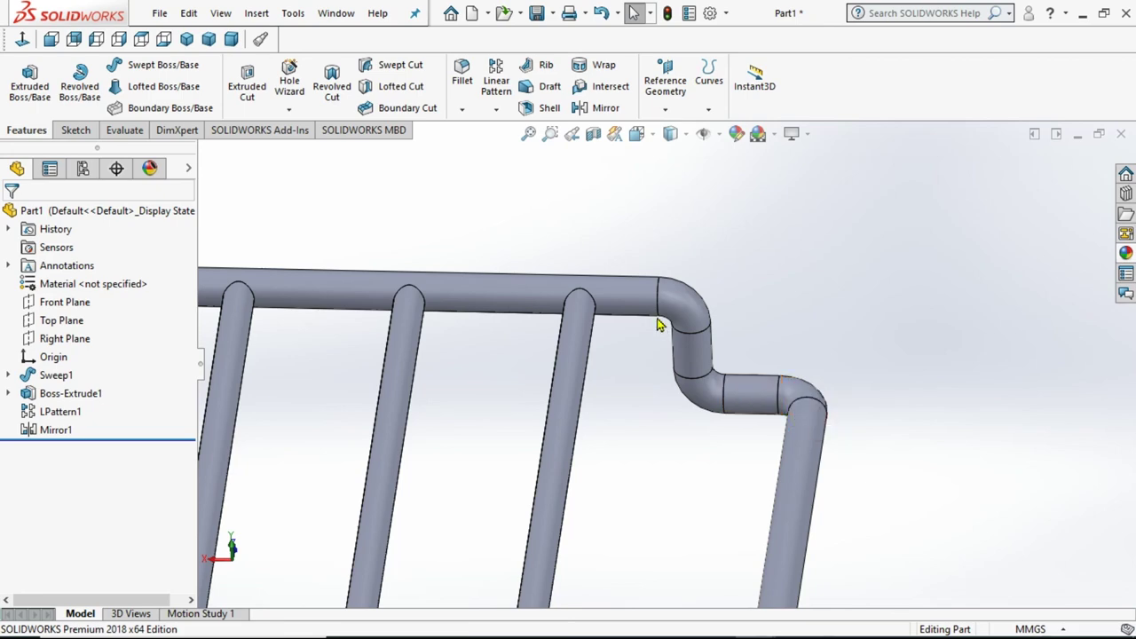
scroll(619, 439, "up", 2)
scroll(624, 444, "up", 2)
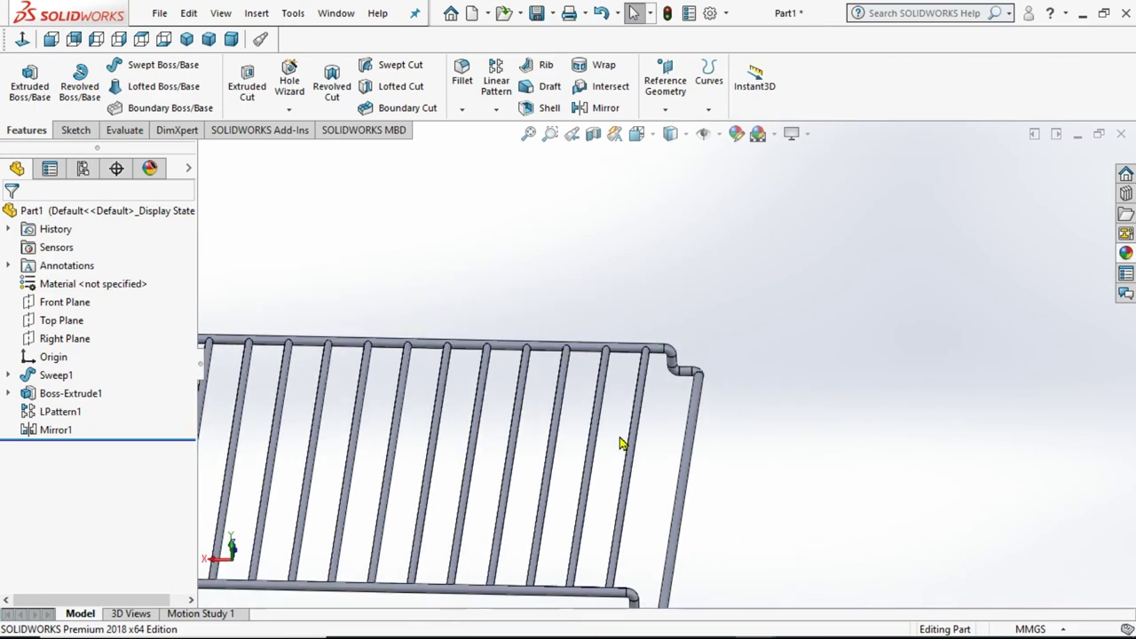
scroll(620, 444, "up", 2)
scroll(586, 453, "up", 2)
scroll(461, 480, "down", 4)
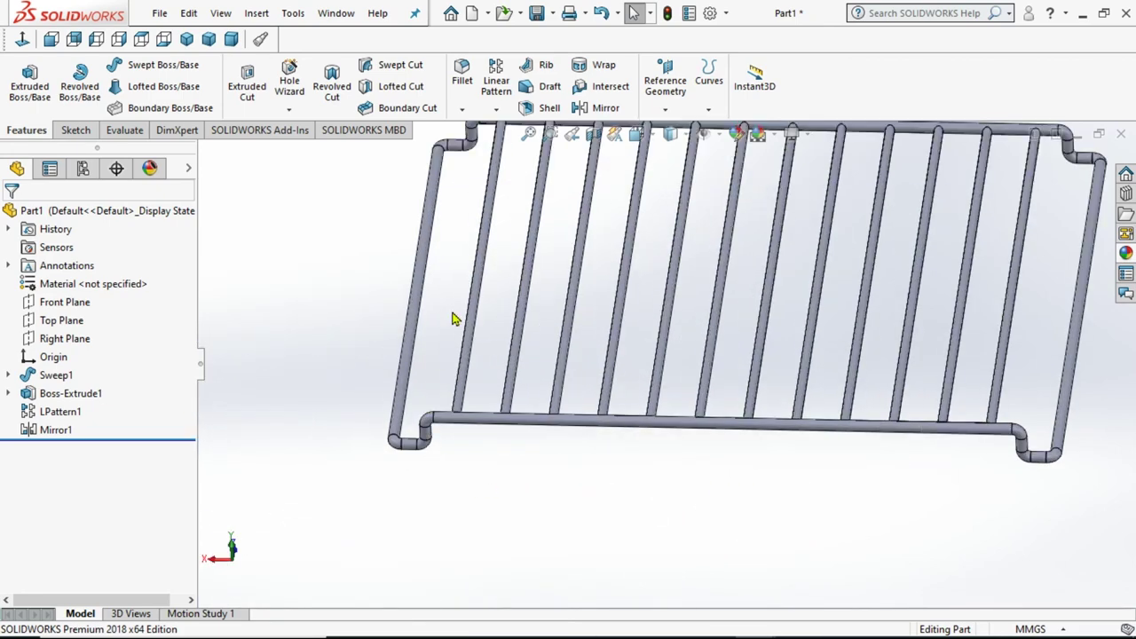
scroll(497, 364, "up", 3)
mouse_move(685, 449)
middle_mouse_down()
mouse_move(692, 388)
mouse_move(678, 419)
middle_mouse_up()
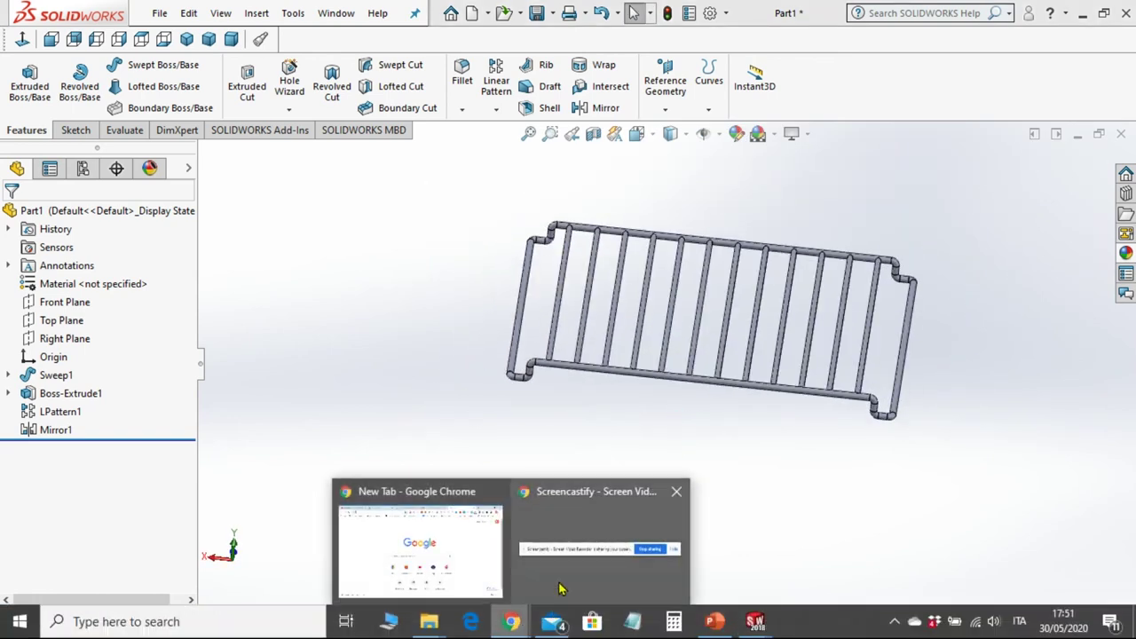